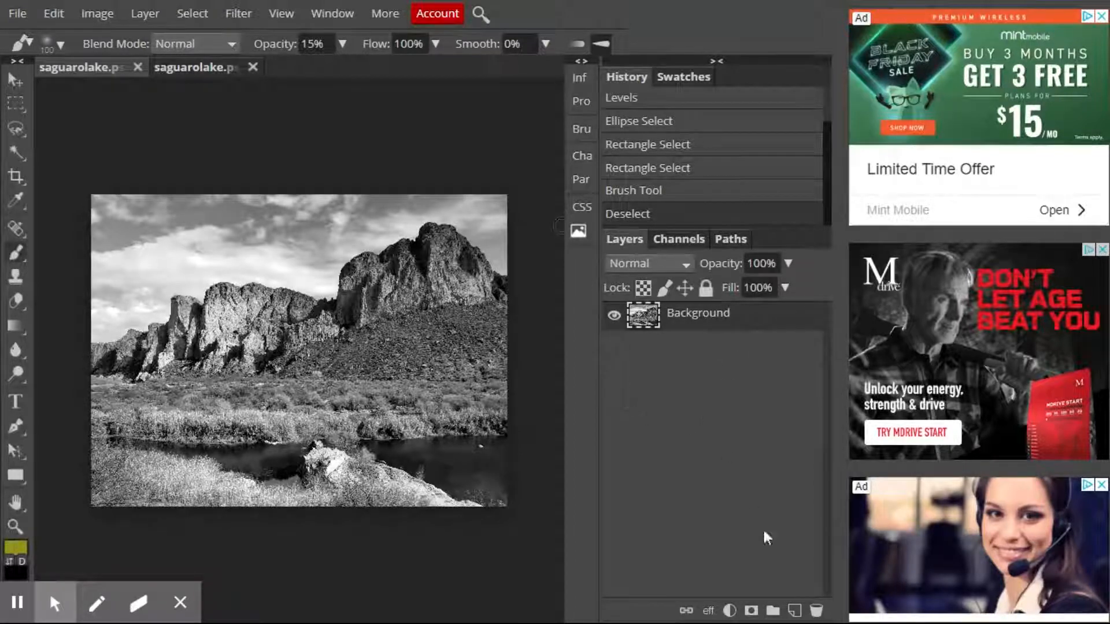
# Add a new empty layer above the Background and set its blend mode to Overlay.
pyautogui.click(795, 615)
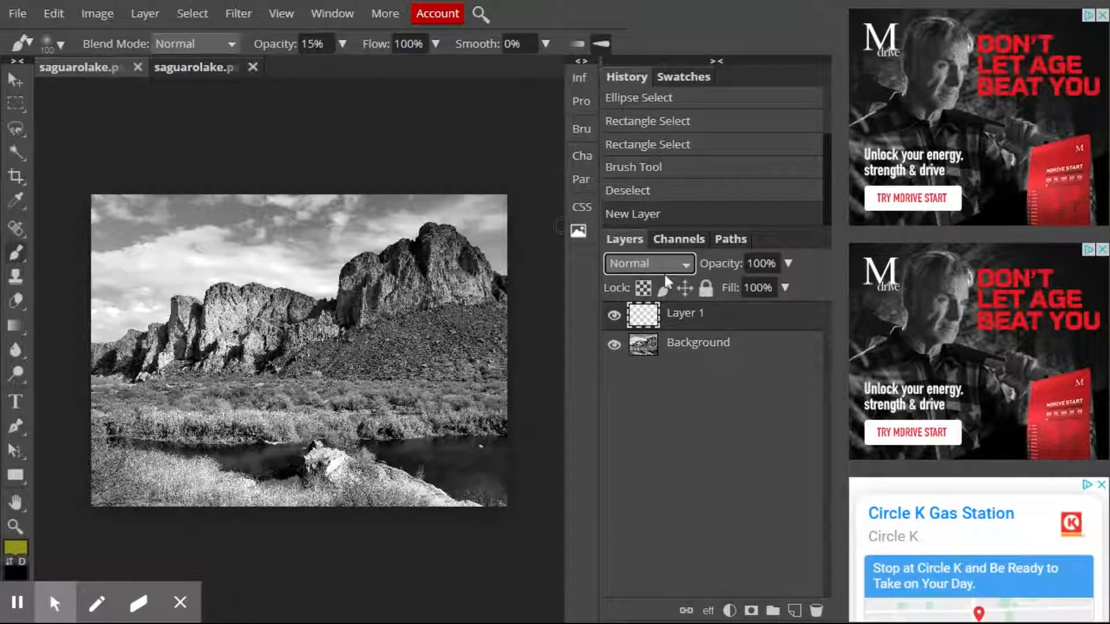
pyautogui.click(647, 469)
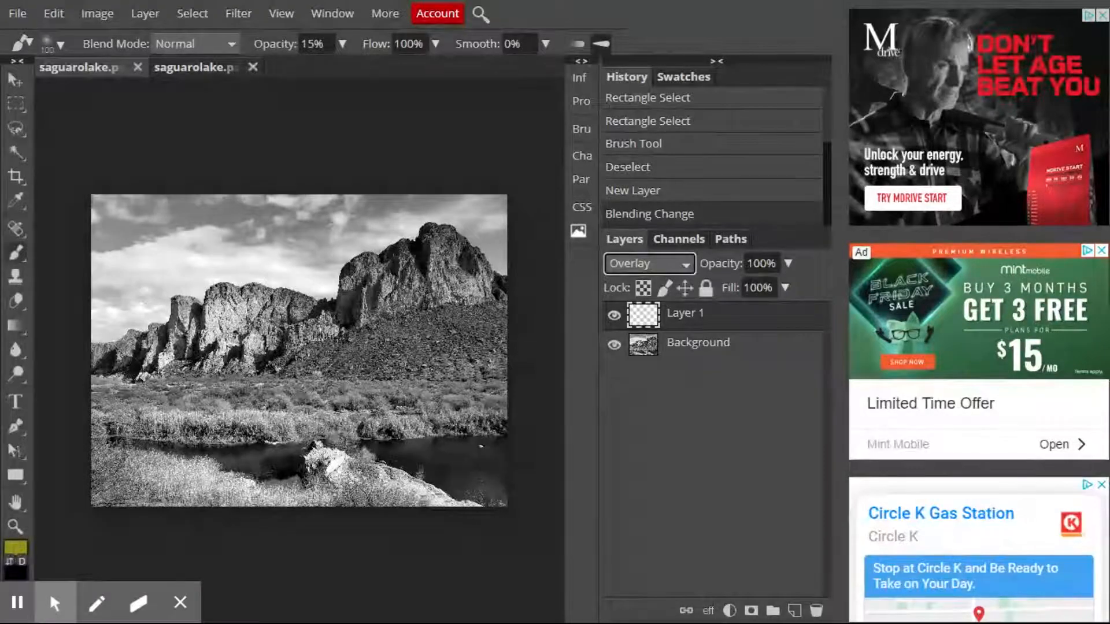
# Set up the Brush tool with the soft round 24 px tip and 38% opacity.
pyautogui.click(18, 254)
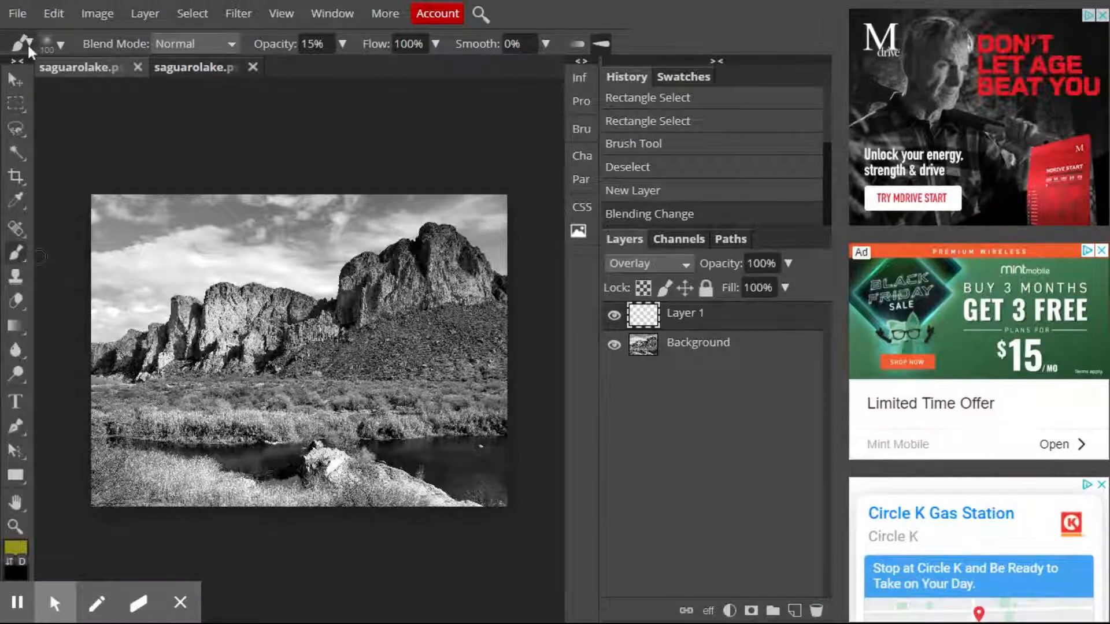
pyautogui.click(63, 44)
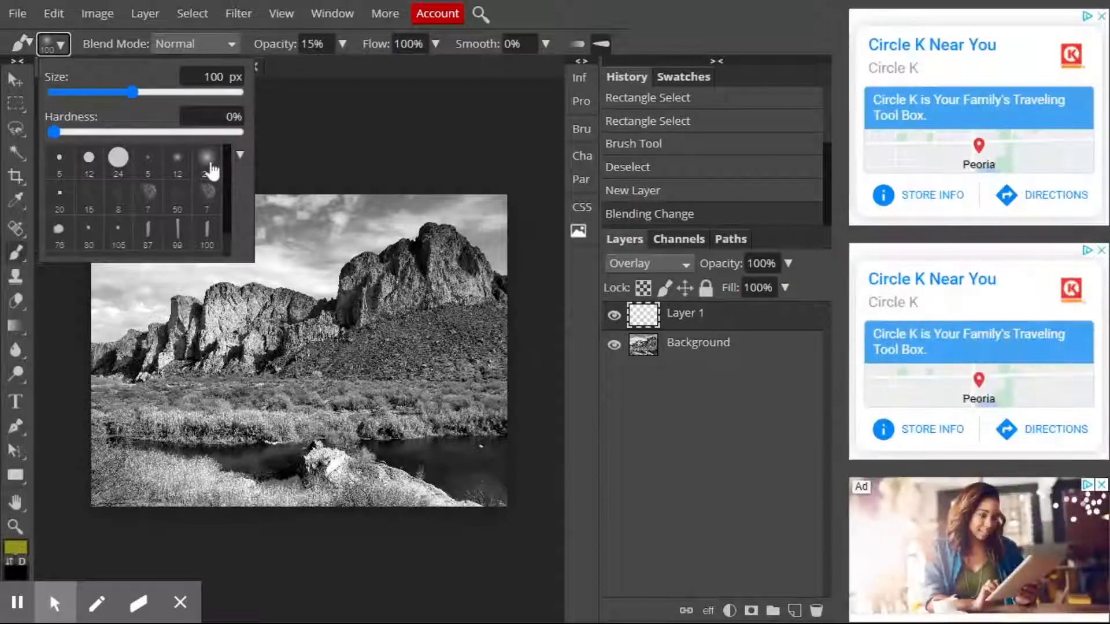
pyautogui.click(208, 163)
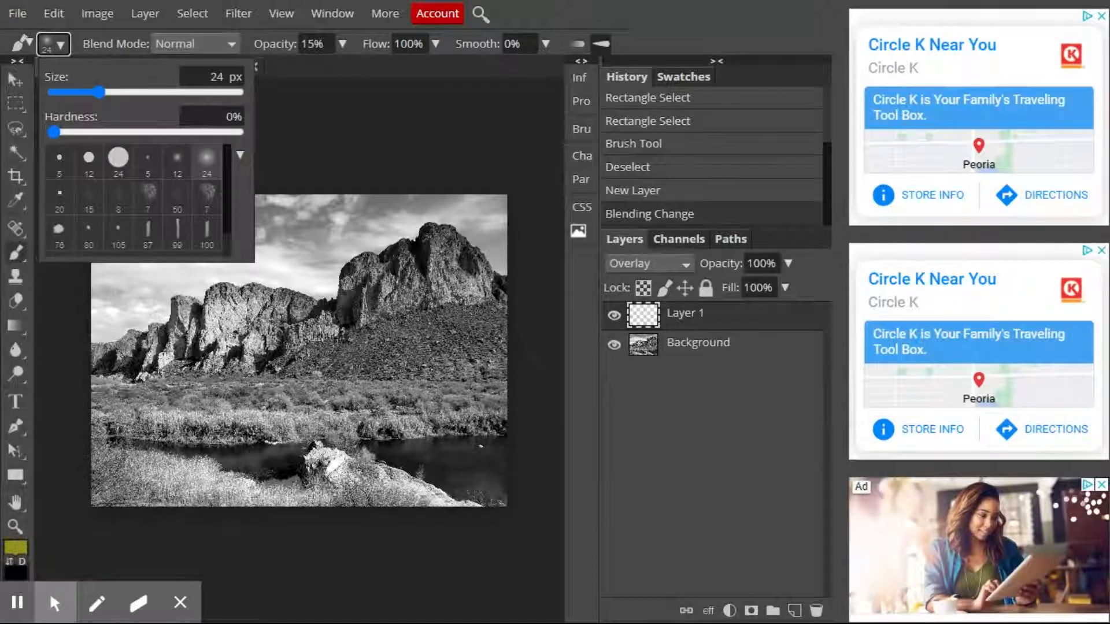
pyautogui.click(341, 44)
pyautogui.moveTo(286, 72); pyautogui.dragTo(296, 75)
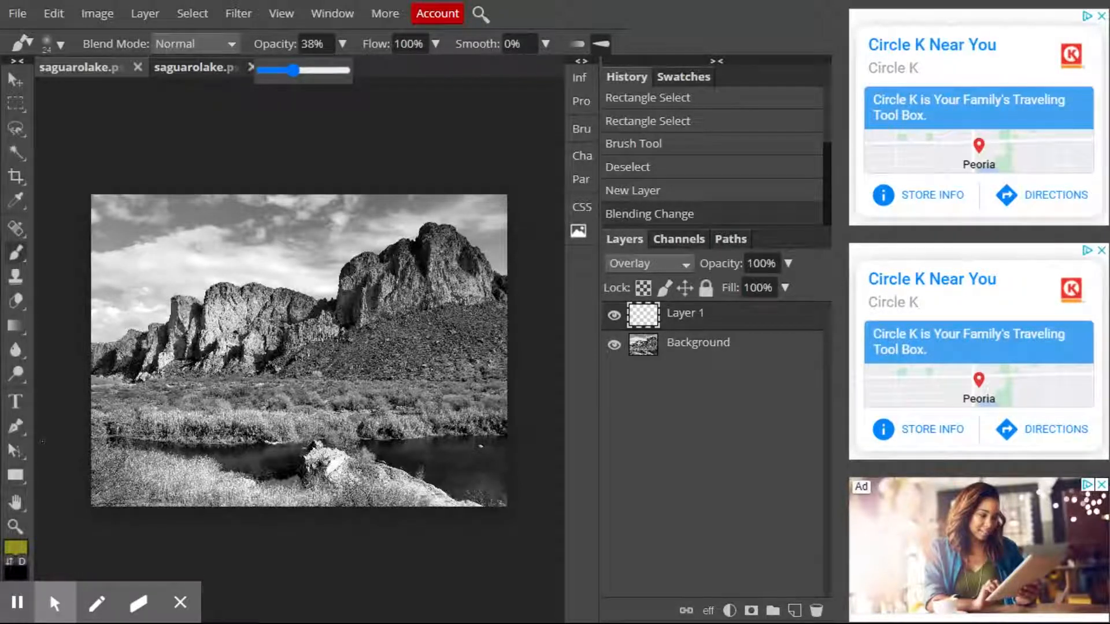
# Outline the sky on the Background layer with the Magnetic Lasso, following the mountain ridge and the image's upper borders.
pyautogui.click(16, 129)
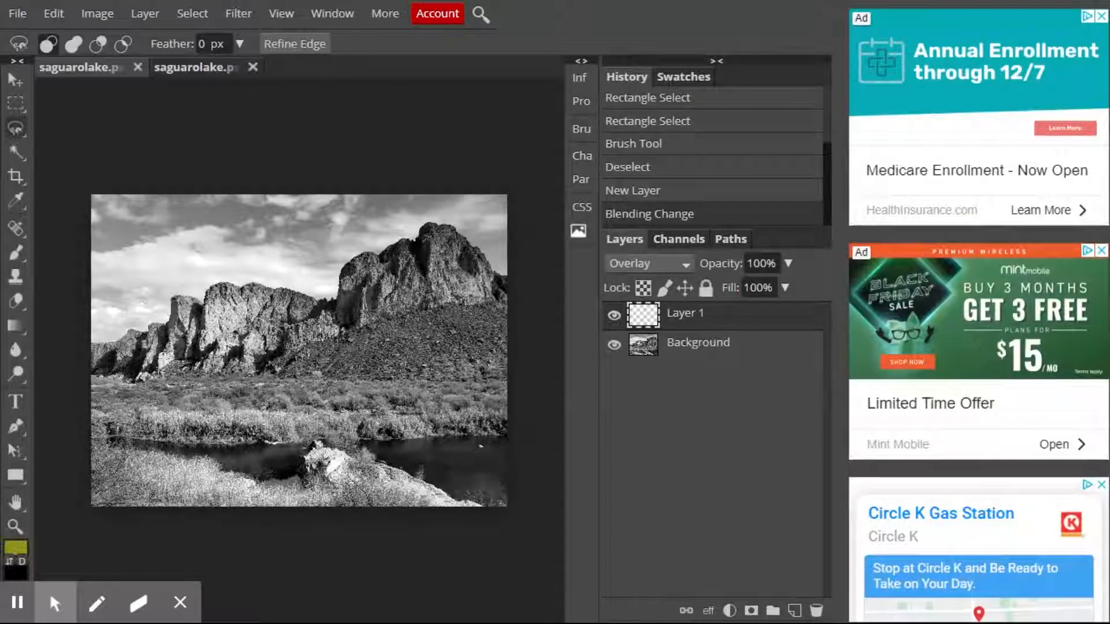
pyautogui.click(15, 254)
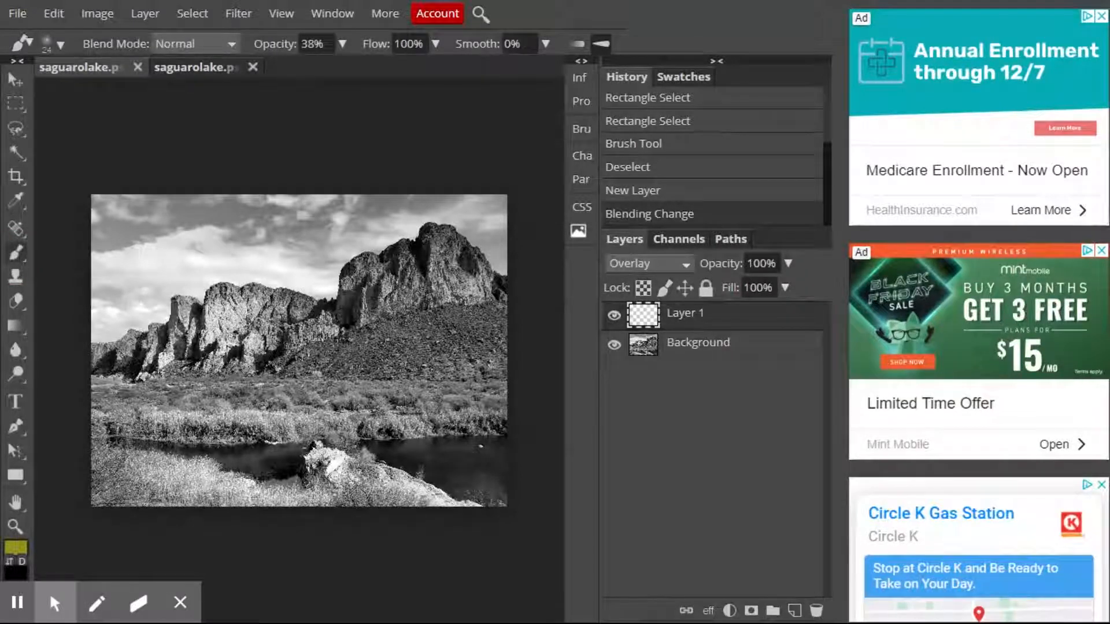
pyautogui.click(16, 129)
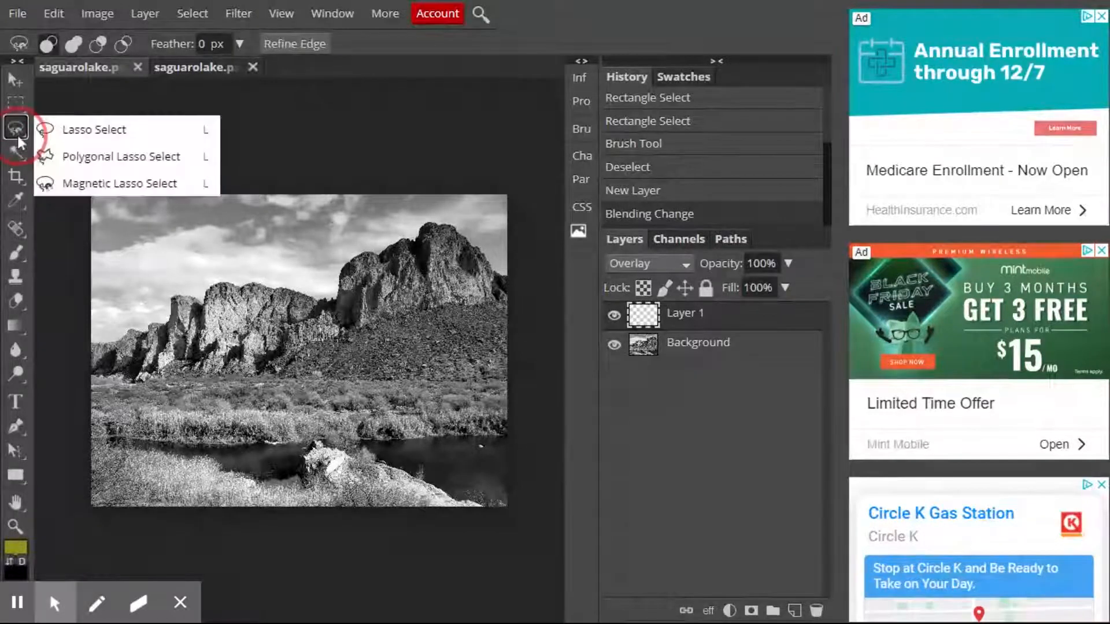
pyautogui.click(72, 184)
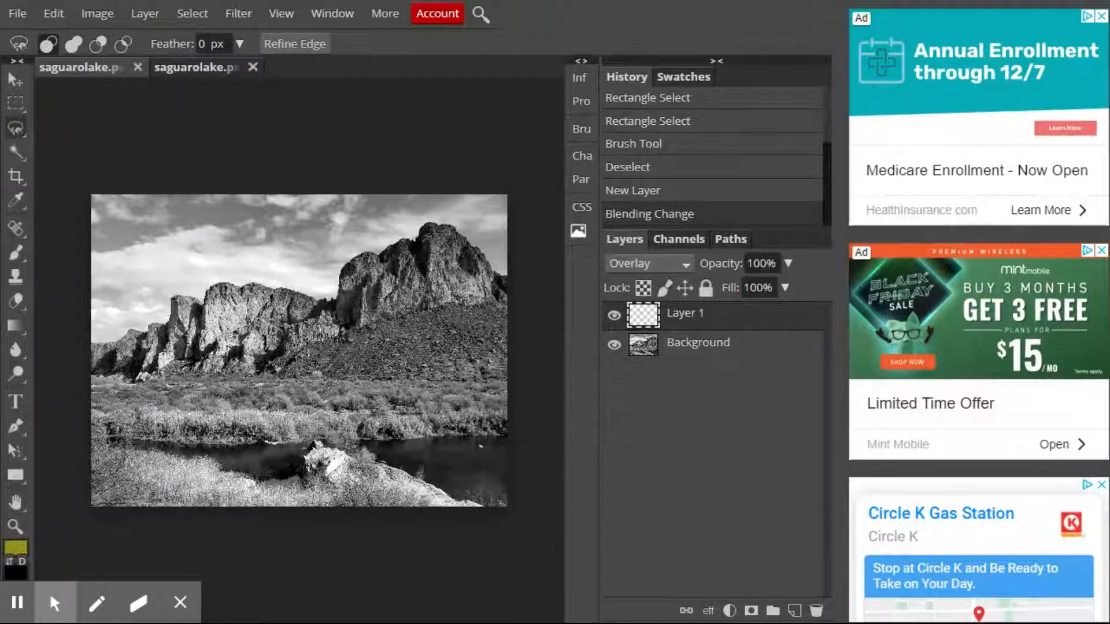
pyautogui.click(641, 346)
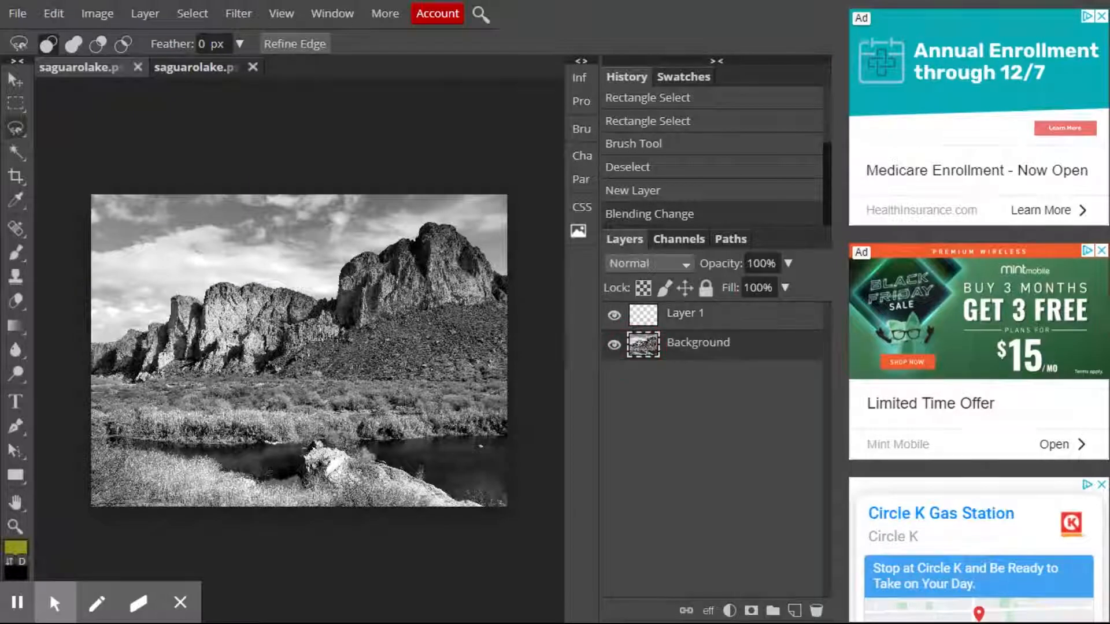
pyautogui.click(90, 341)
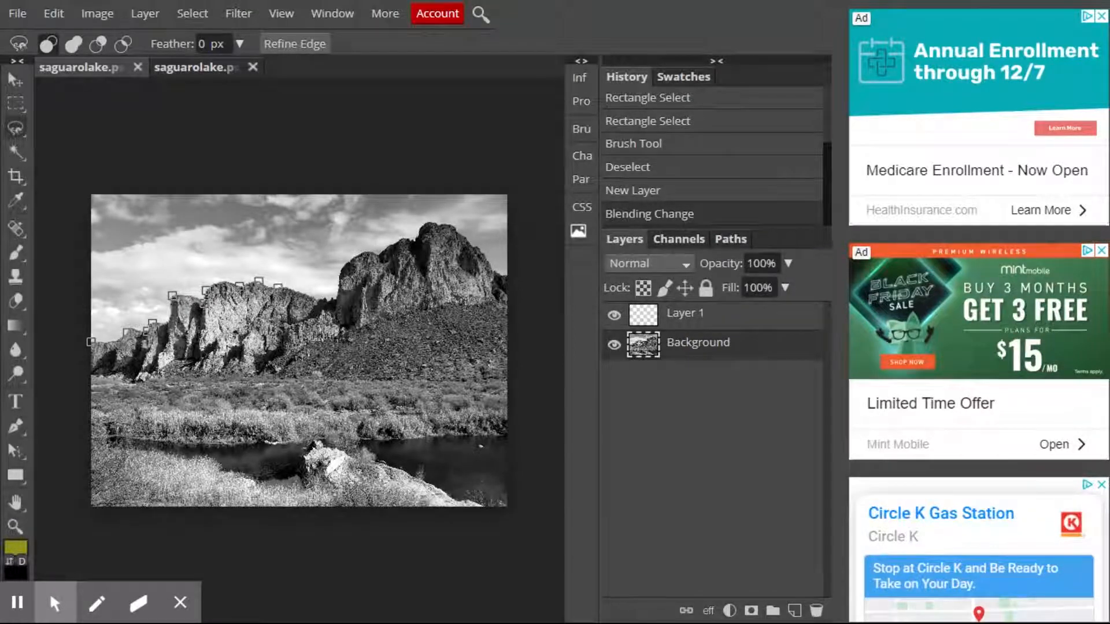
pyautogui.click(334, 299)
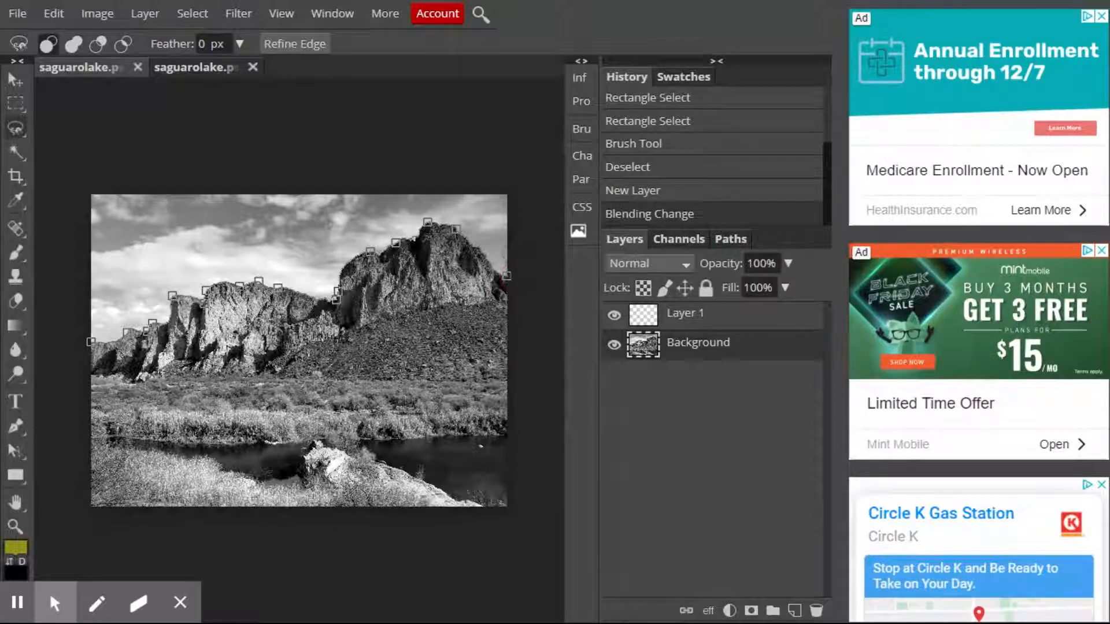
pyautogui.click(508, 240)
pyautogui.click(287, 195)
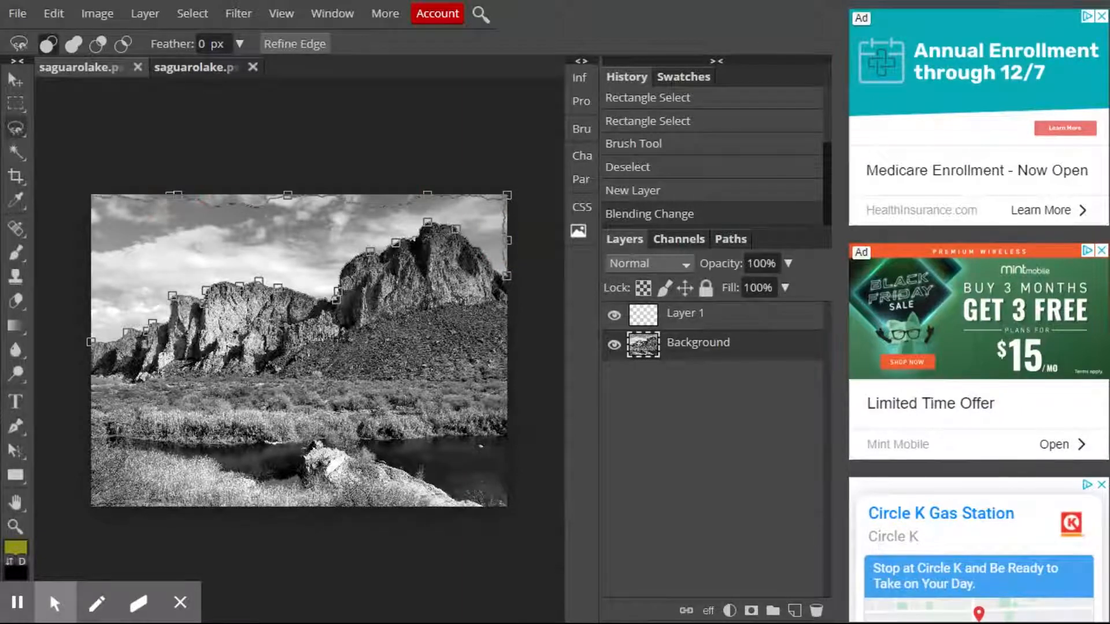
pyautogui.click(91, 255)
pyautogui.click(93, 335)
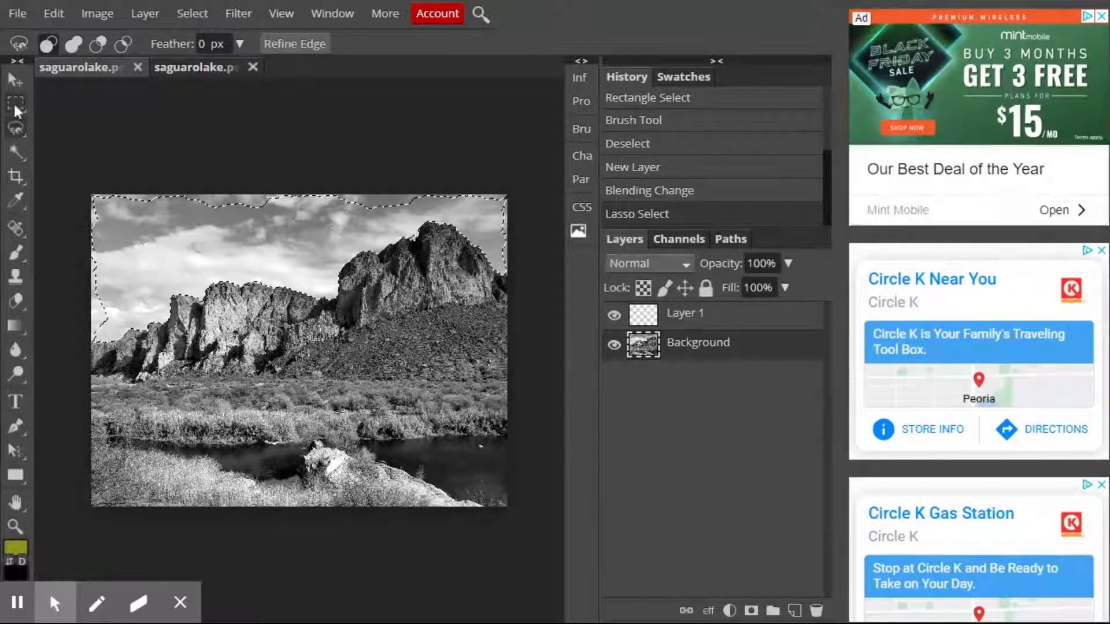
# Add rectangular areas to the sky selection so it reaches the image's top, left and right borders.
pyautogui.moveTo(15, 107); pyautogui.dragTo(64, 116)
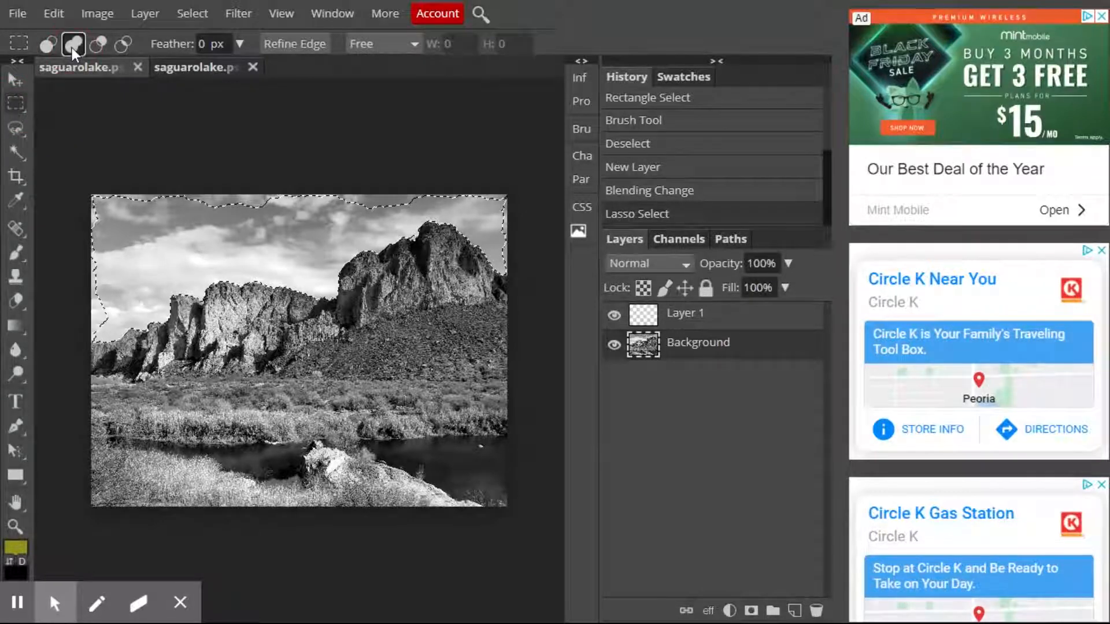
pyautogui.moveTo(75, 172); pyautogui.dragTo(353, 214)
pyautogui.moveTo(68, 189); pyautogui.dragTo(109, 308)
pyautogui.moveTo(302, 185); pyautogui.dragTo(432, 207)
pyautogui.moveTo(356, 199); pyautogui.dragTo(379, 220)
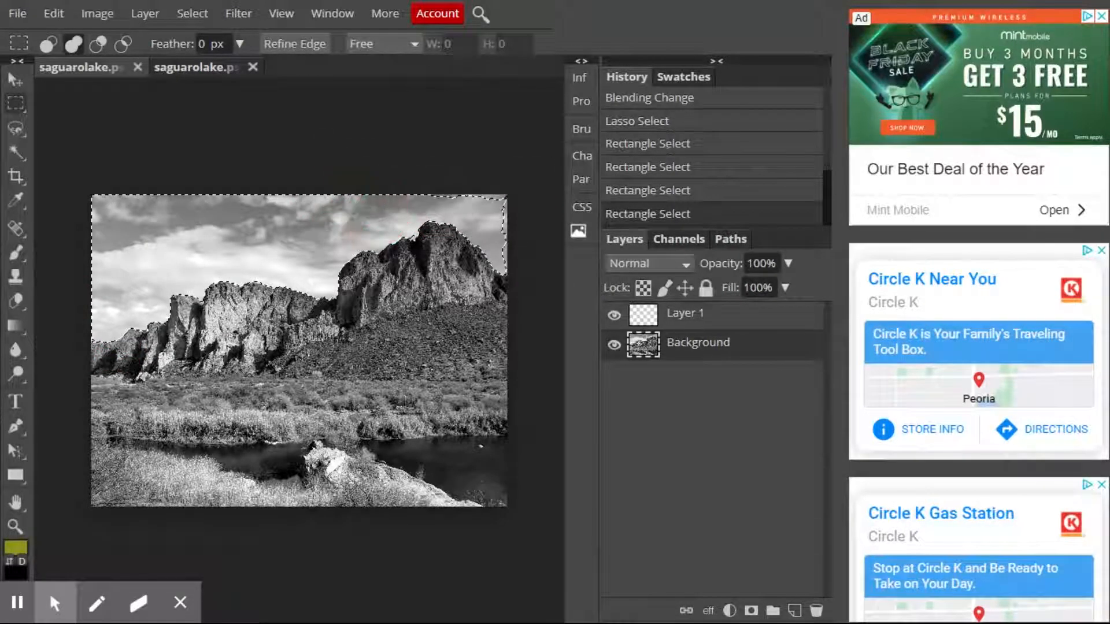
pyautogui.moveTo(446, 193); pyautogui.dragTo(532, 274)
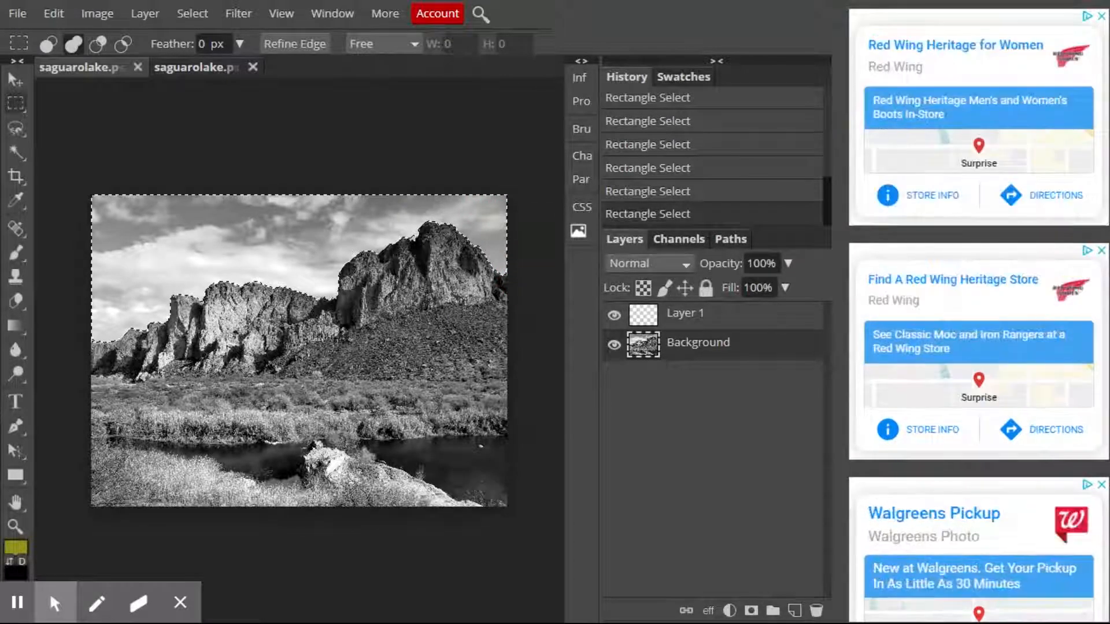
# Add the missed sky spots along the middle ridge and at the image's left border to the selection with the Magic Wand.
pyautogui.click(15, 526)
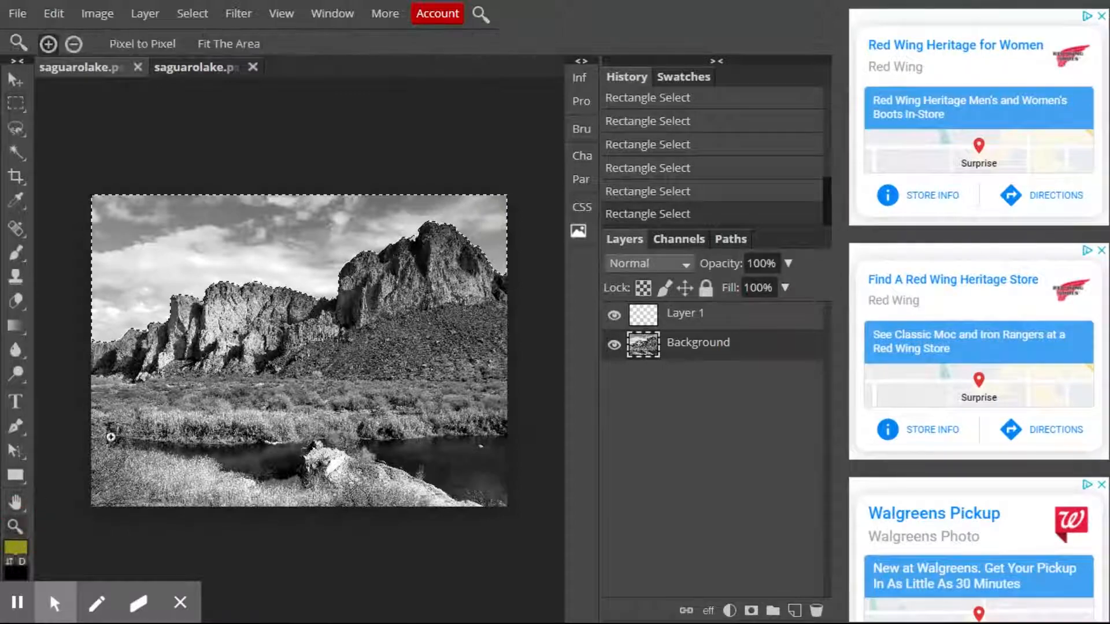
pyautogui.click(297, 290)
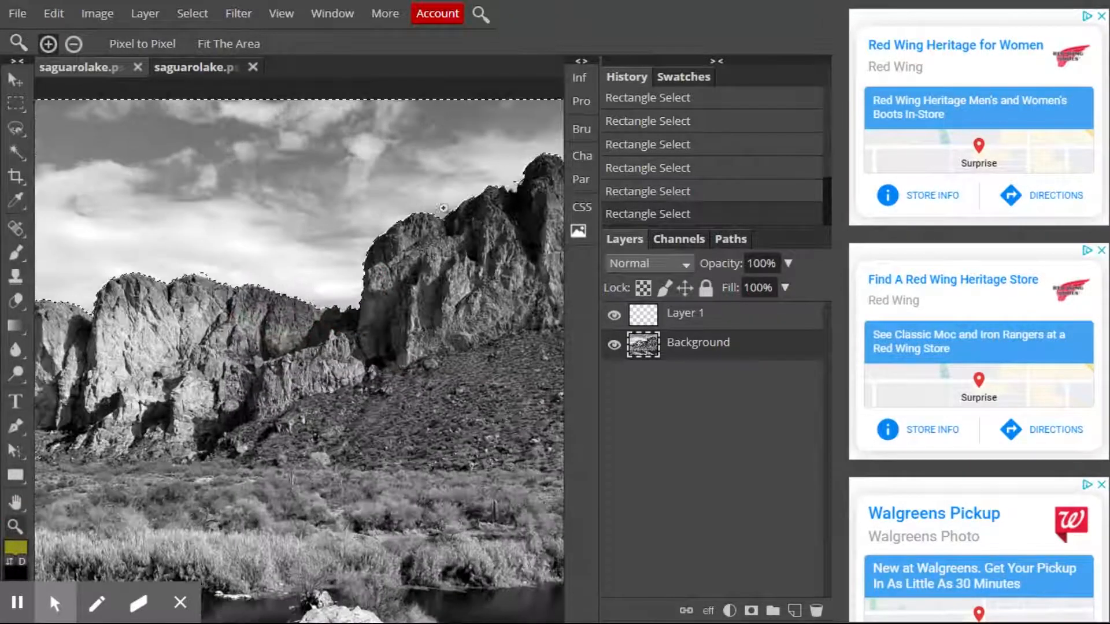
pyautogui.click(476, 205)
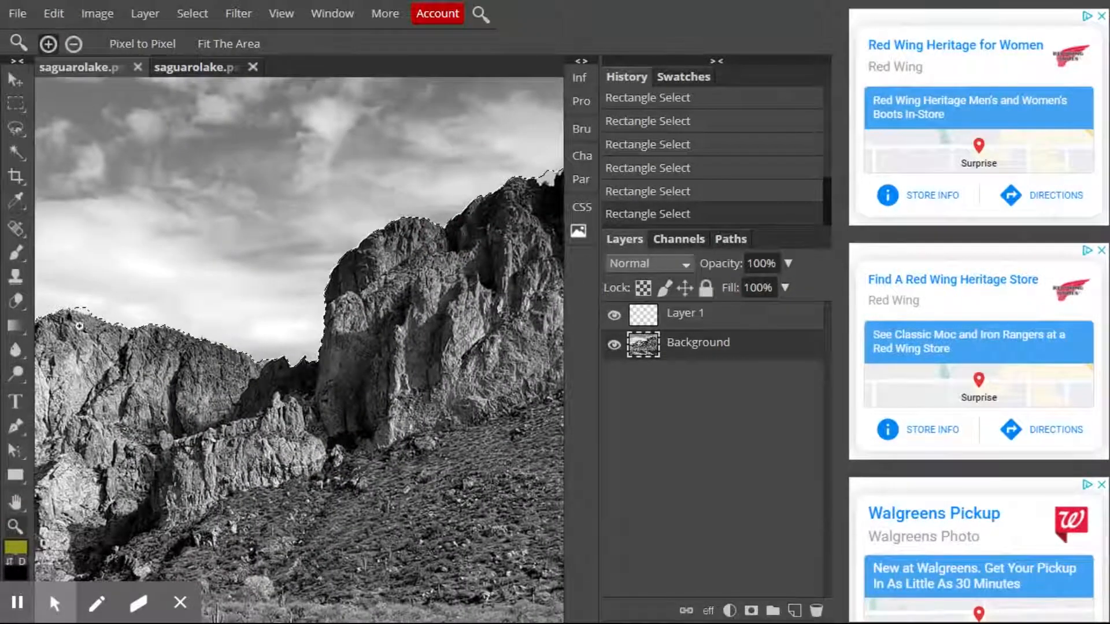
pyautogui.click(17, 150)
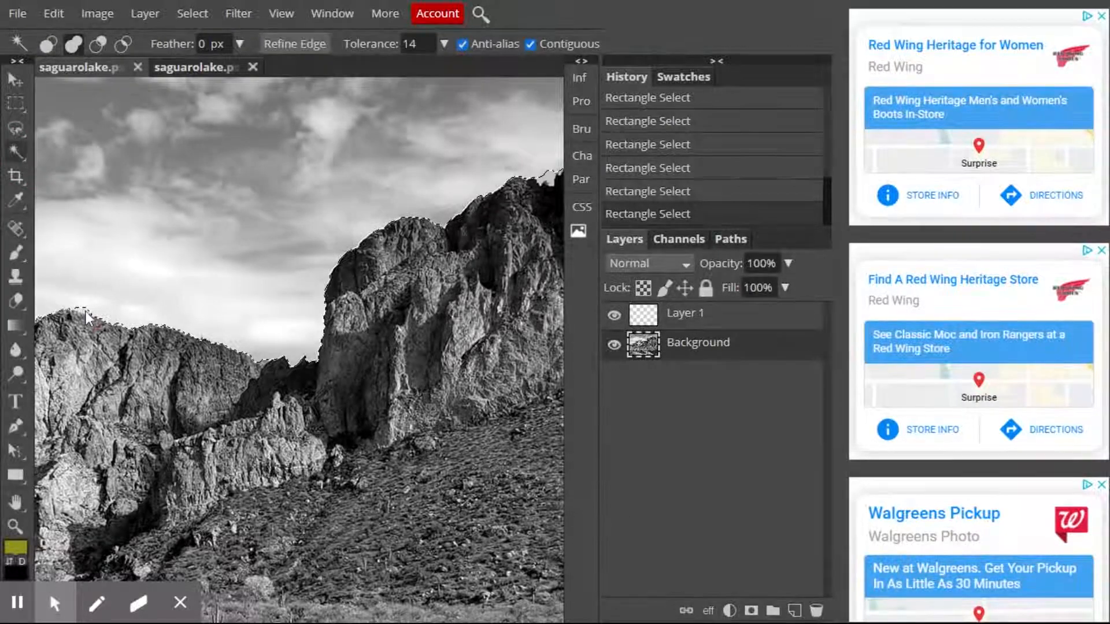
pyautogui.click(11, 506)
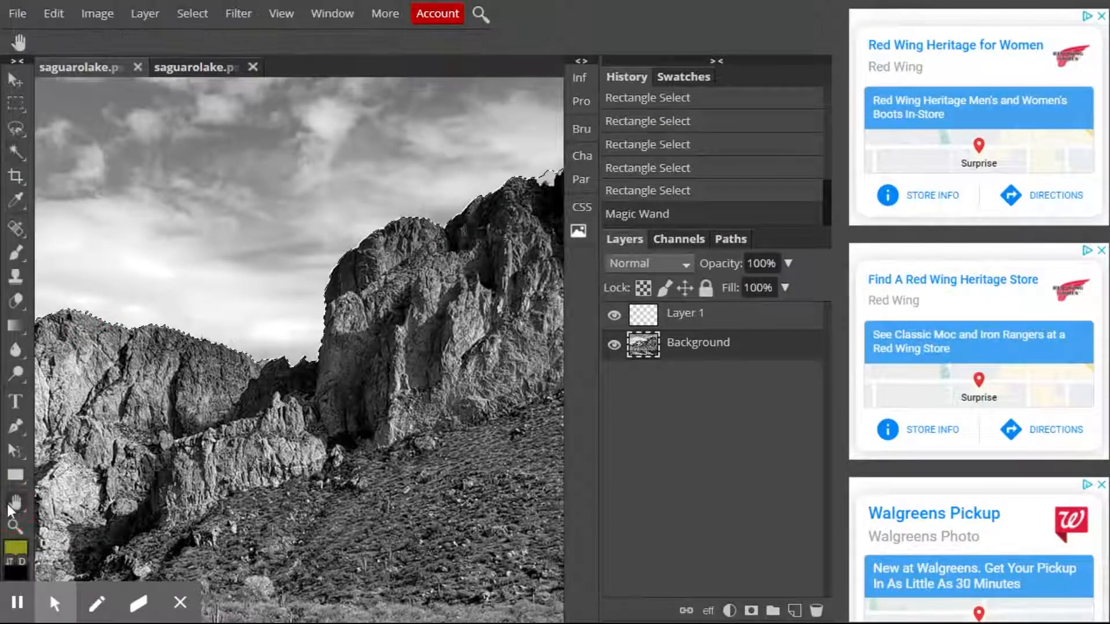
pyautogui.click(15, 504)
pyautogui.moveTo(68, 351); pyautogui.dragTo(367, 294)
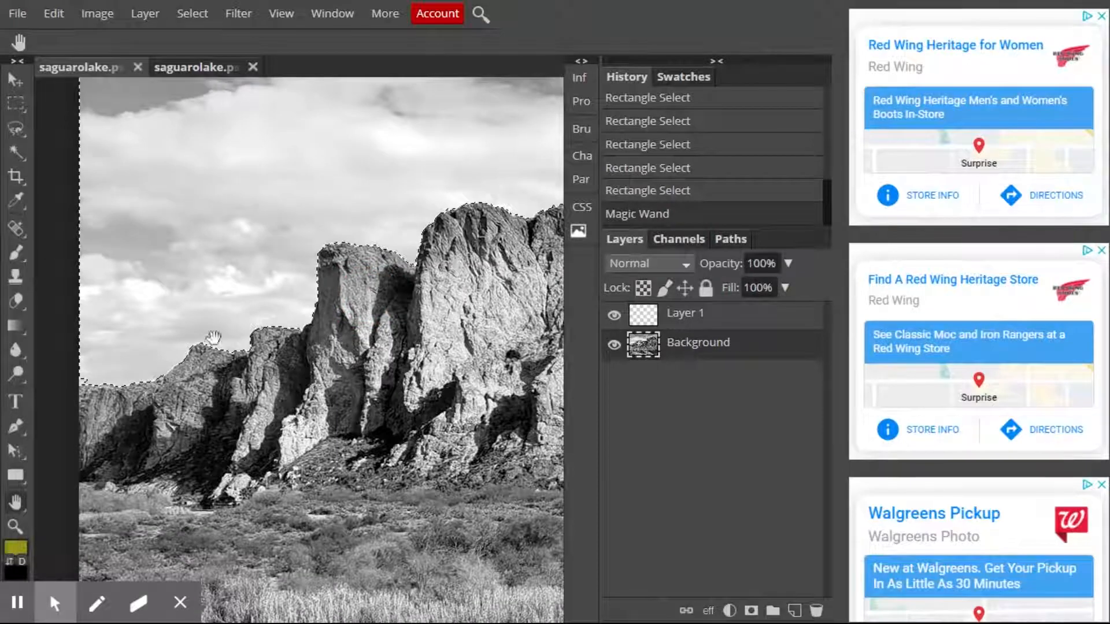
pyautogui.click(13, 150)
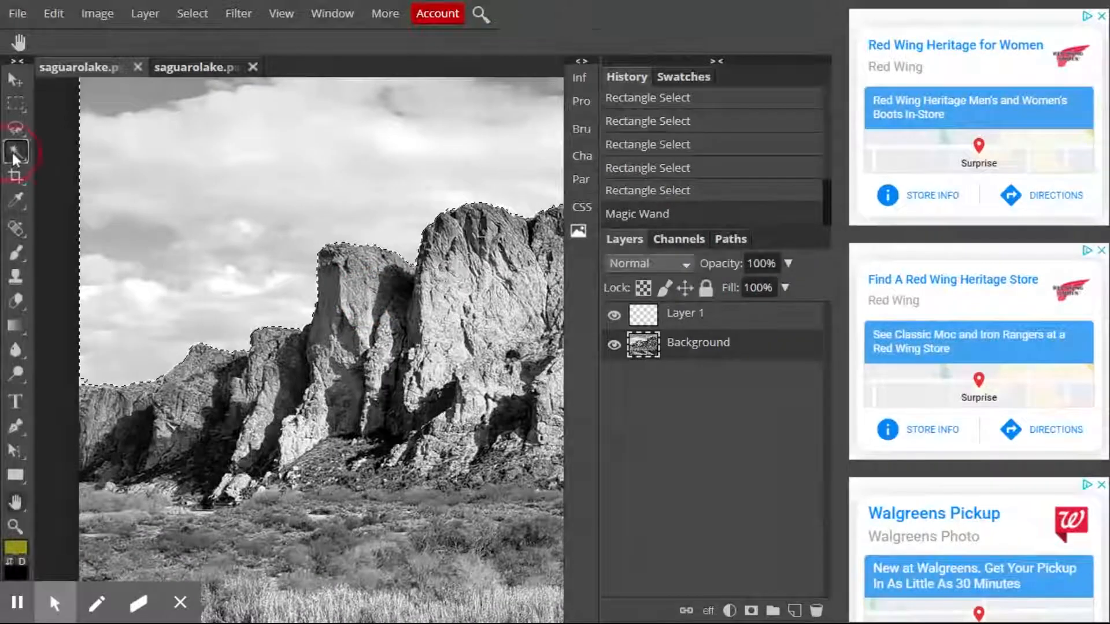
pyautogui.click(84, 381)
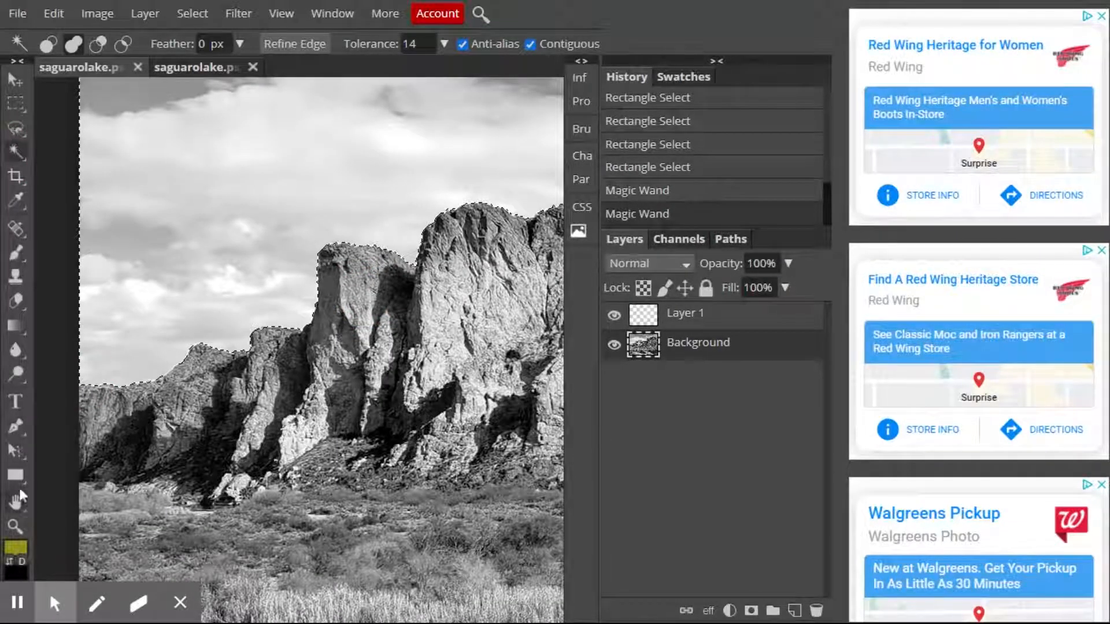
# Add the missed sky in the notch beside the highest peak to the selection with the Magic Wand.
pyautogui.click(19, 507)
pyautogui.moveTo(453, 348); pyautogui.dragTo(182, 398)
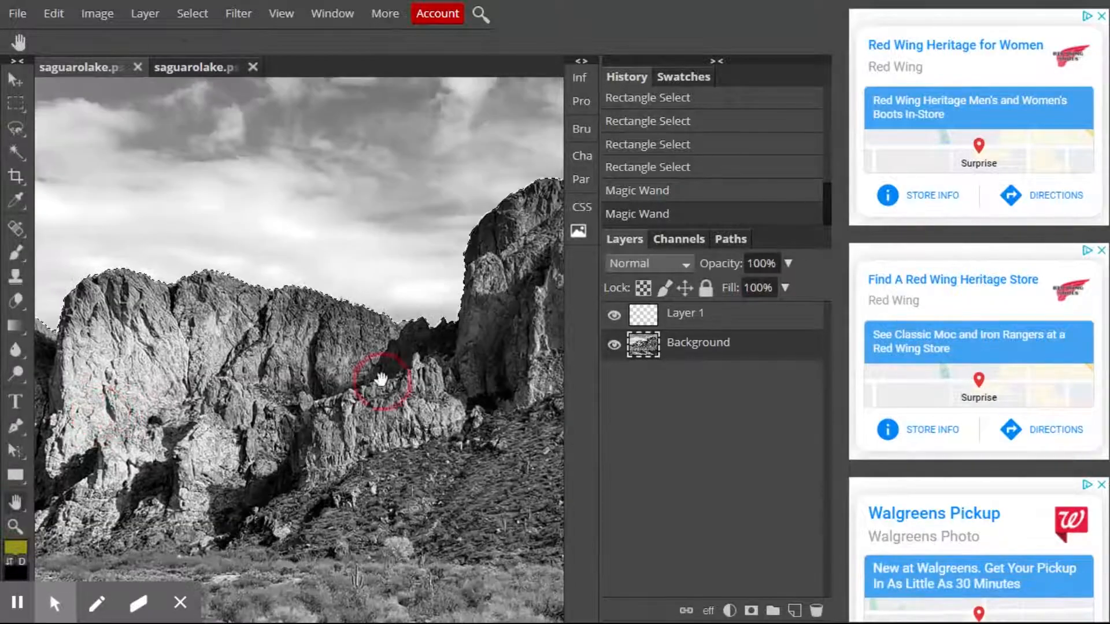
pyautogui.moveTo(385, 374); pyautogui.dragTo(170, 419)
pyautogui.moveTo(359, 361); pyautogui.dragTo(298, 384)
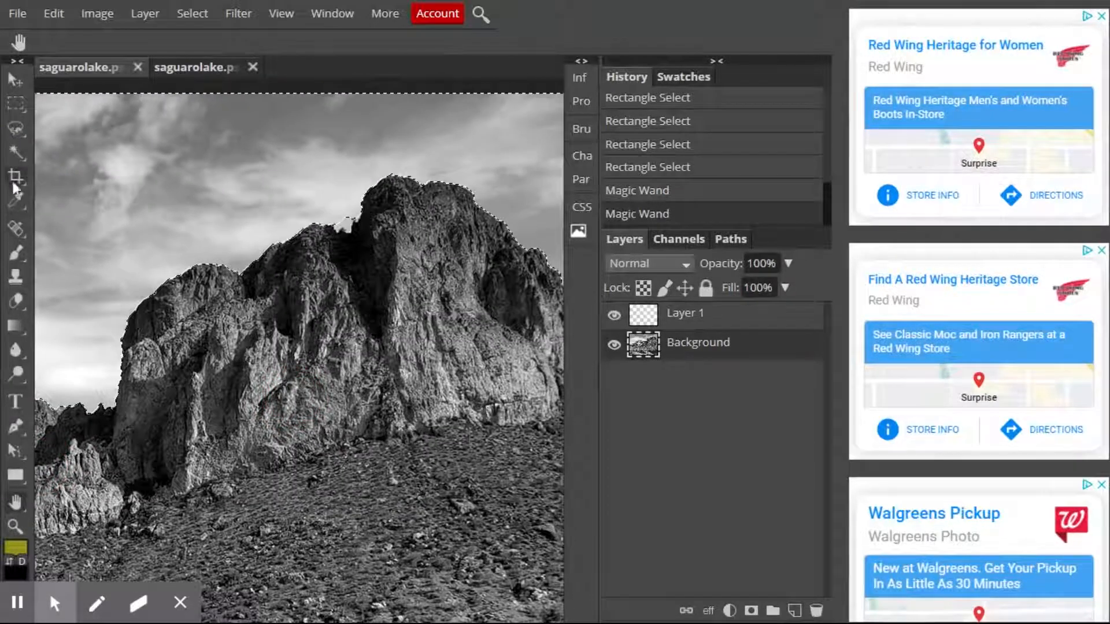
pyautogui.click(17, 152)
pyautogui.click(349, 230)
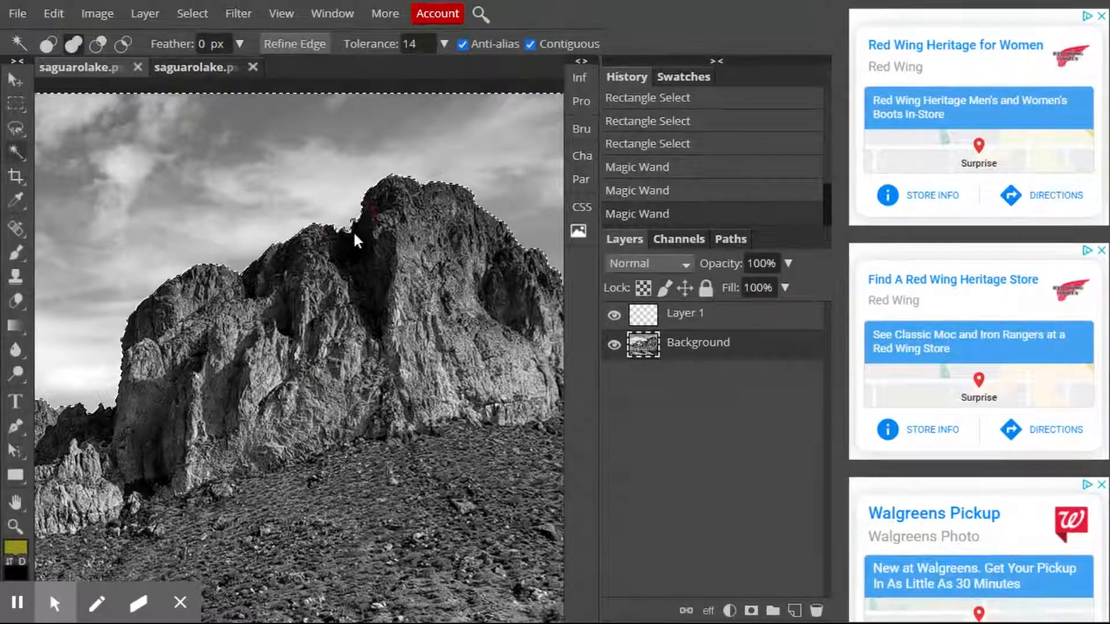
# Add the missed sky where the ridge meets the image's right border to the selection with the Magic Wand.
pyautogui.click(15, 503)
pyautogui.moveTo(511, 390); pyautogui.dragTo(223, 385)
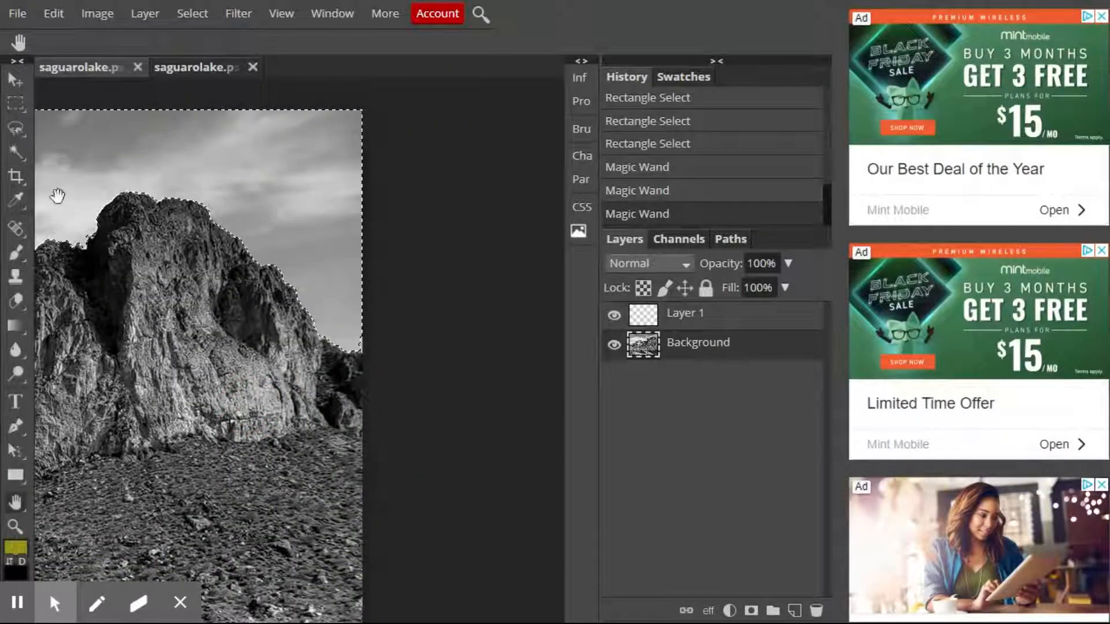
pyautogui.click(17, 157)
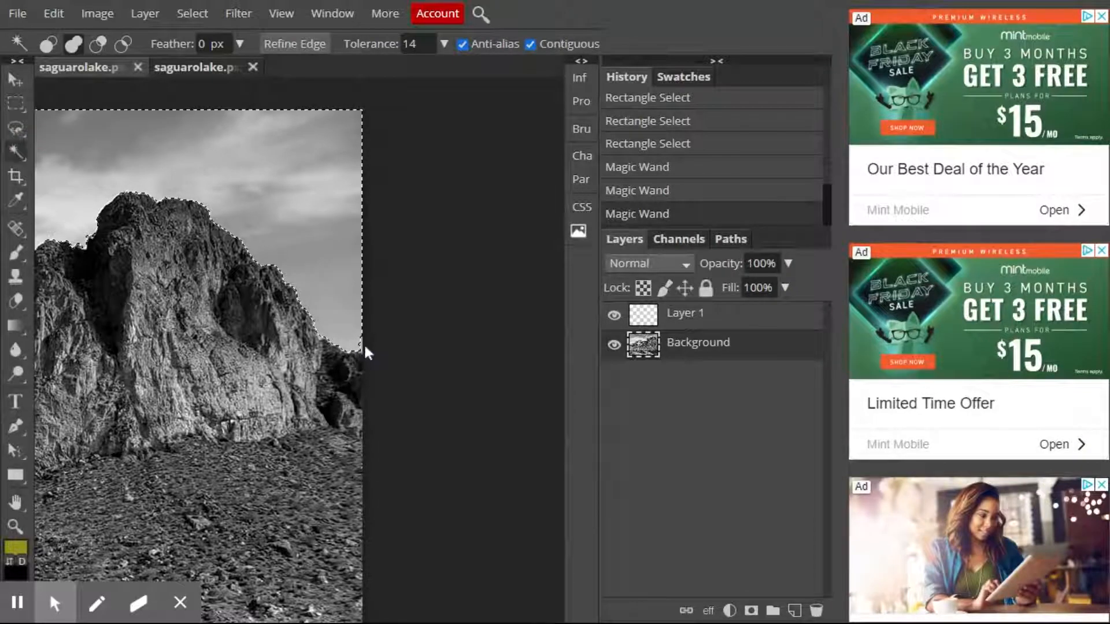
pyautogui.click(363, 348)
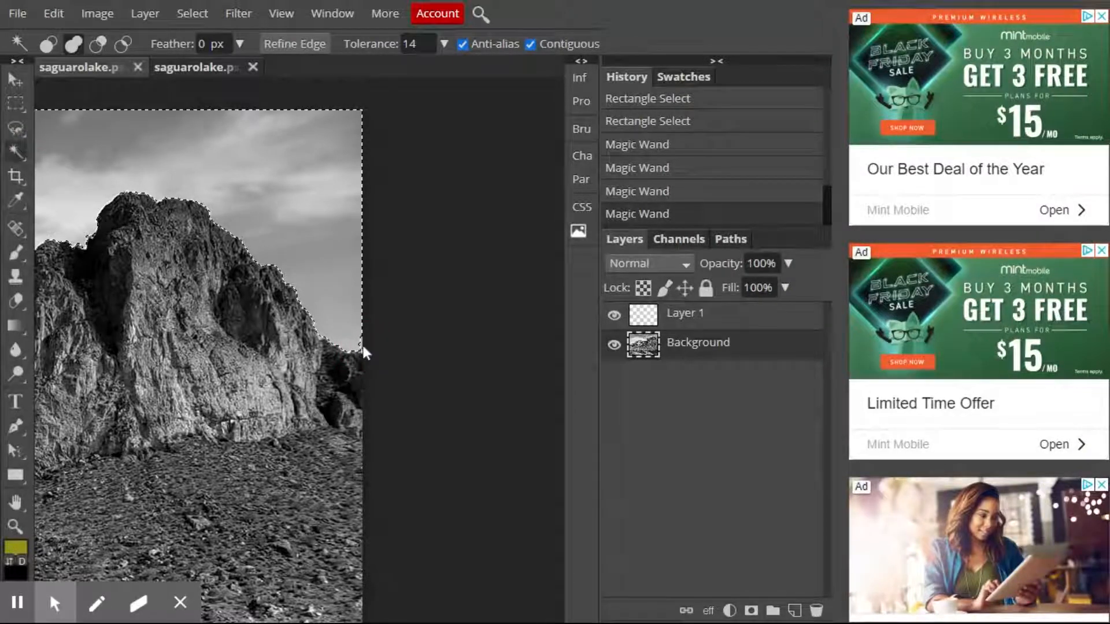
# Look over the selection edge along the ridge and fit the whole image in the view.
pyautogui.click(19, 503)
pyautogui.moveTo(70, 400); pyautogui.dragTo(426, 433)
pyautogui.moveTo(236, 408); pyautogui.dragTo(312, 375)
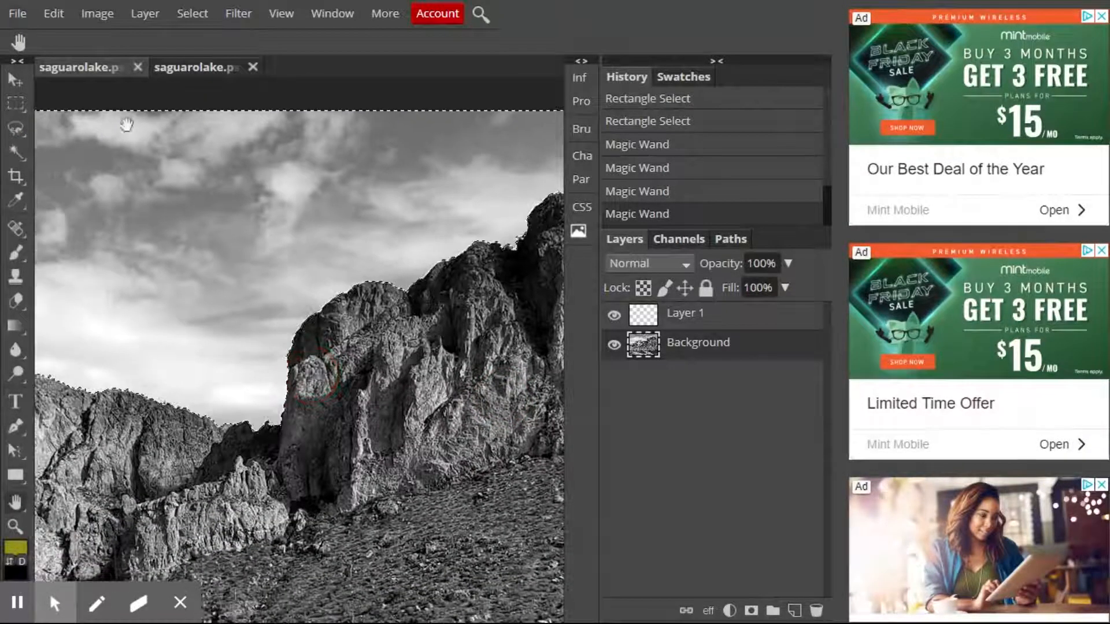
pyautogui.click(15, 526)
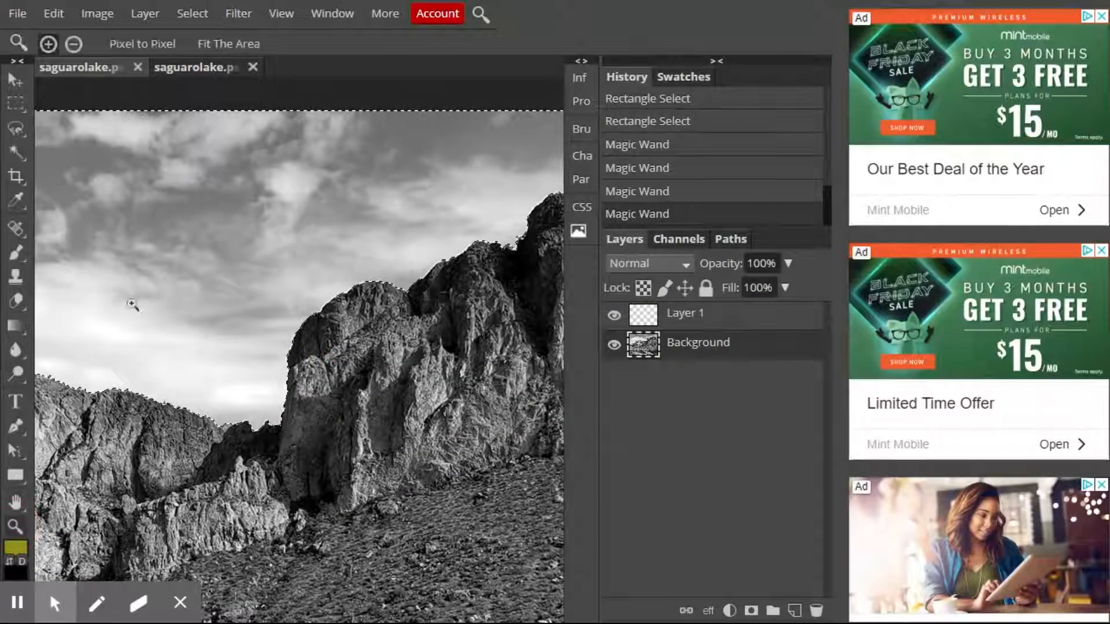
pyautogui.click(226, 48)
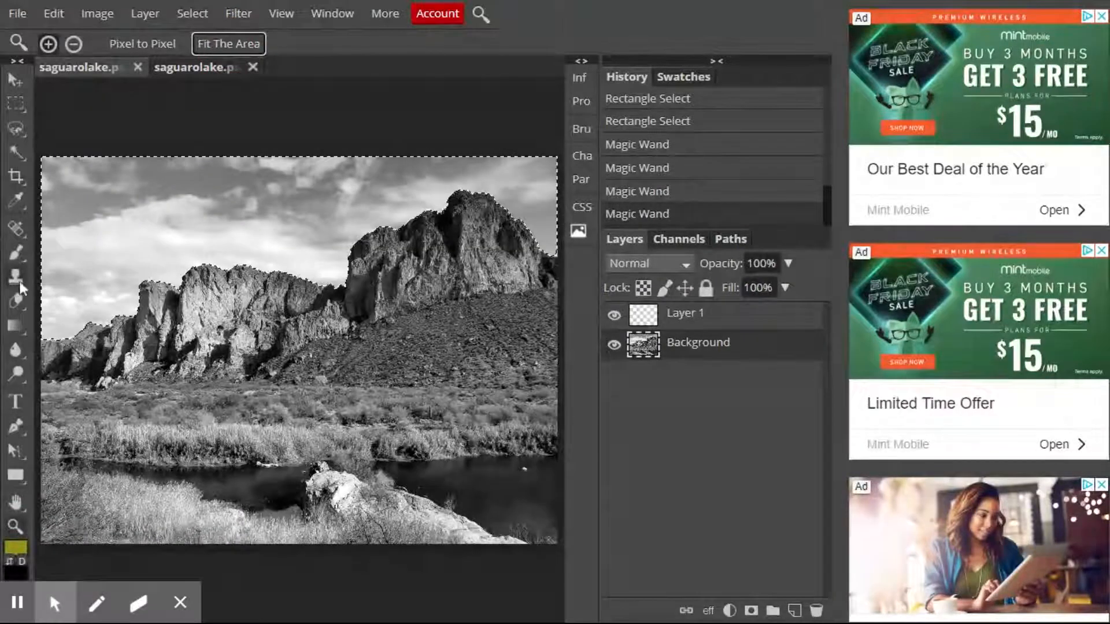
# Set the foreground colour for the Brush tool to purple 7e46d1.
pyautogui.click(14, 254)
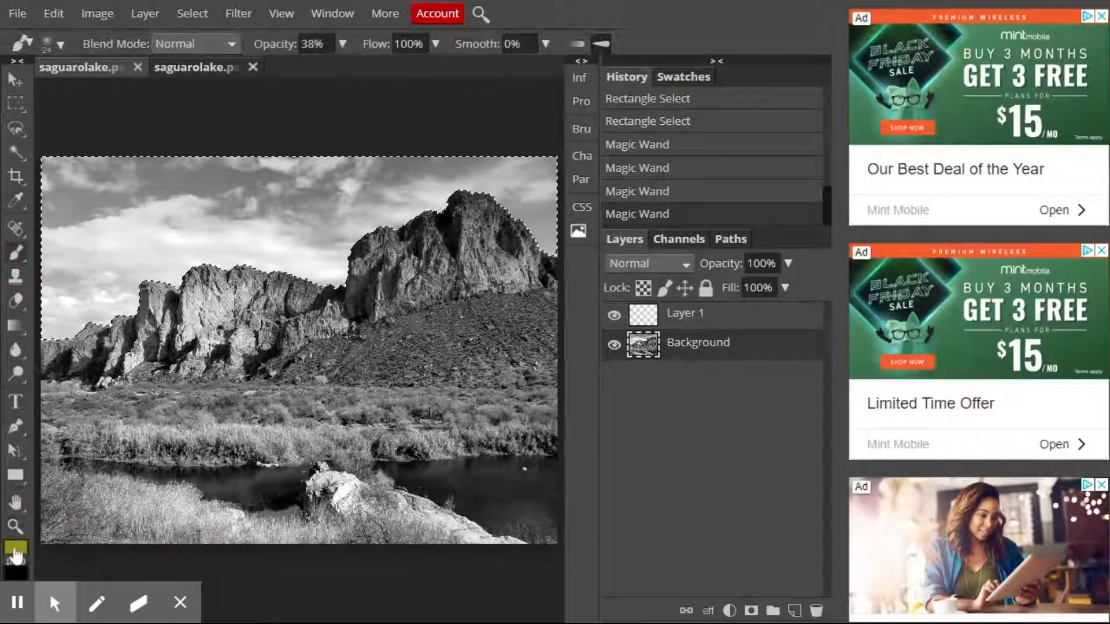
pyautogui.click(15, 552)
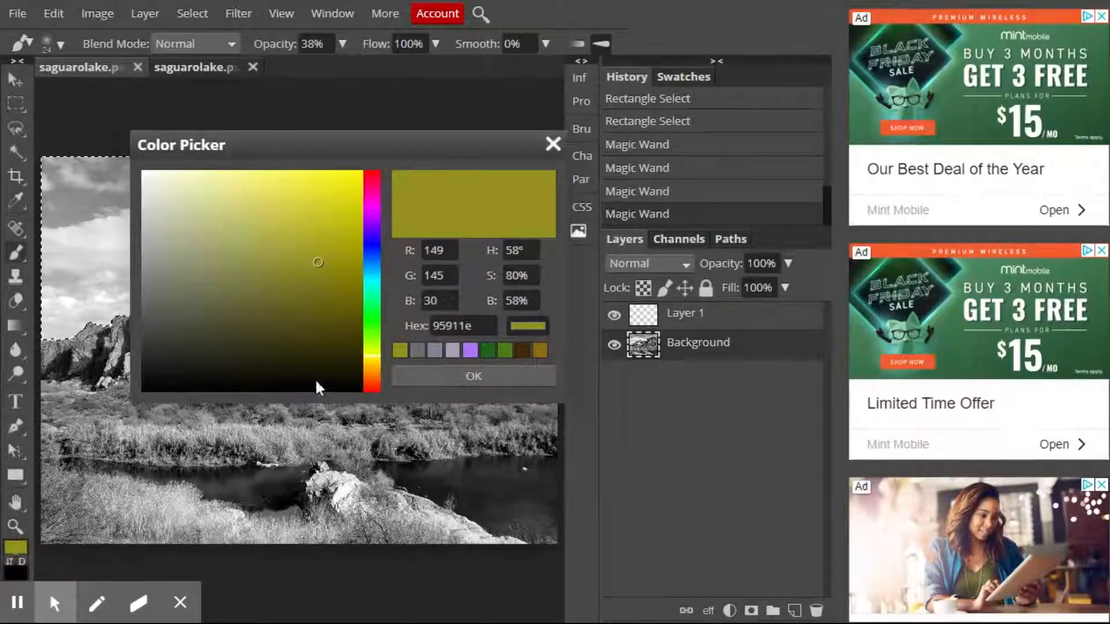
pyautogui.click(377, 369)
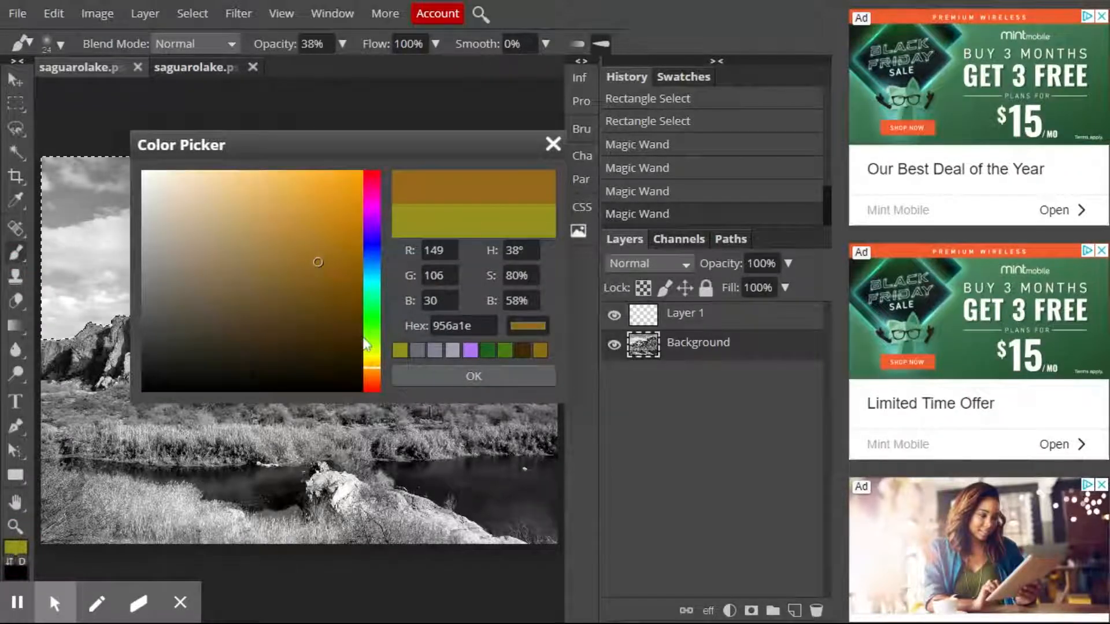
pyautogui.click(376, 229)
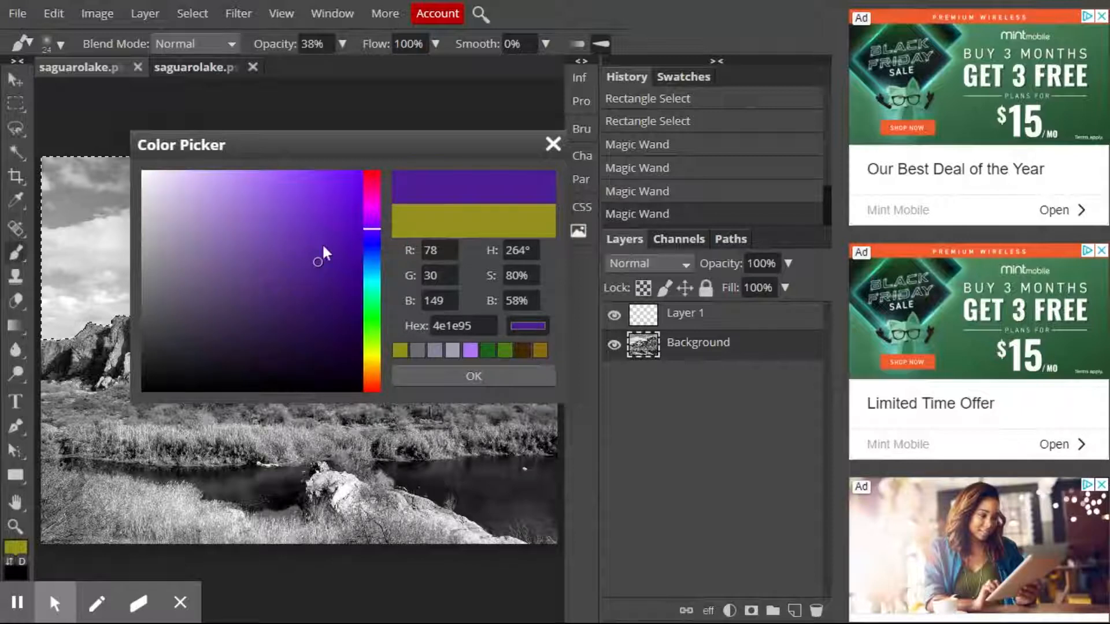
pyautogui.click(453, 374)
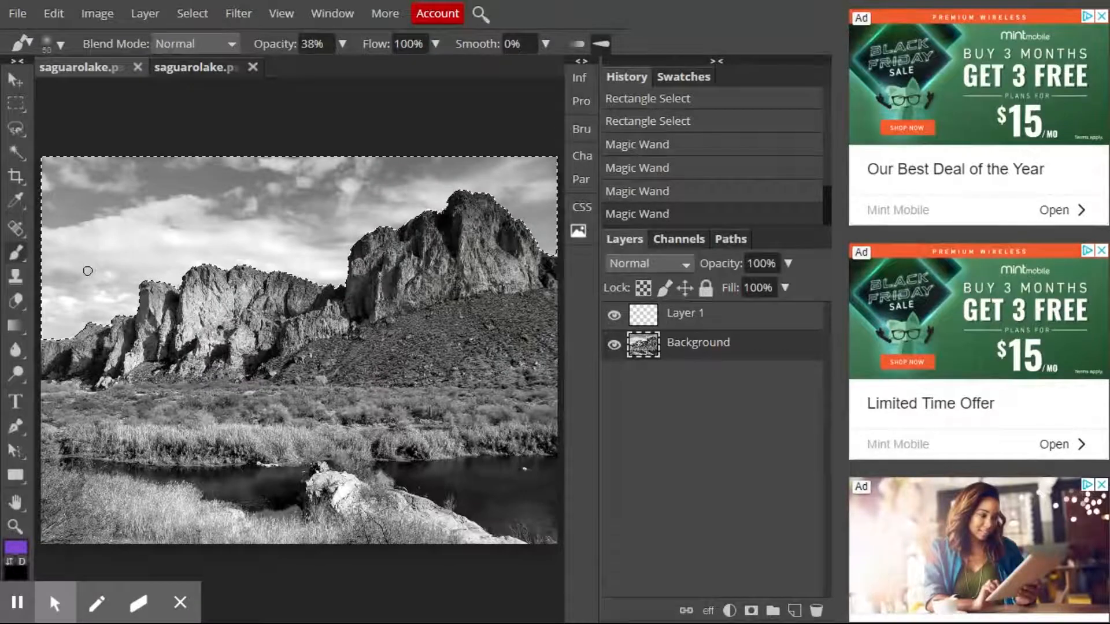
# Try painting purple over the sky on the Background layer and undo that stroke.
pyautogui.moveTo(131, 306)
pyautogui.mouseDown()
pyautogui.moveTo(60, 332)
pyautogui.moveTo(56, 290)
pyautogui.moveTo(82, 317)
pyautogui.moveTo(200, 296)
pyautogui.mouseUp()
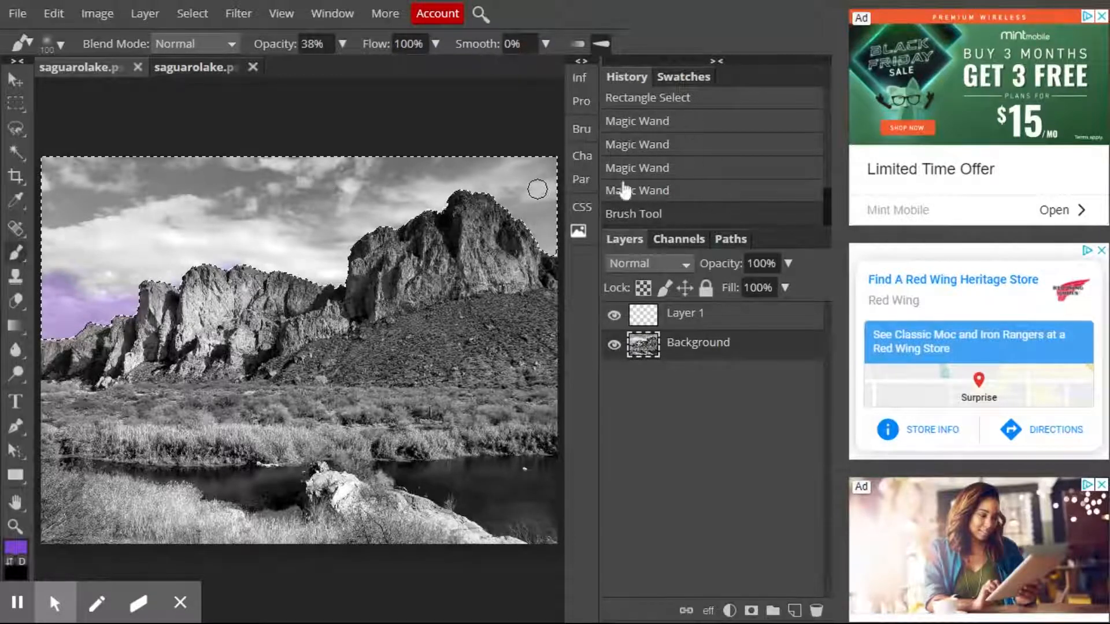
pyautogui.click(681, 194)
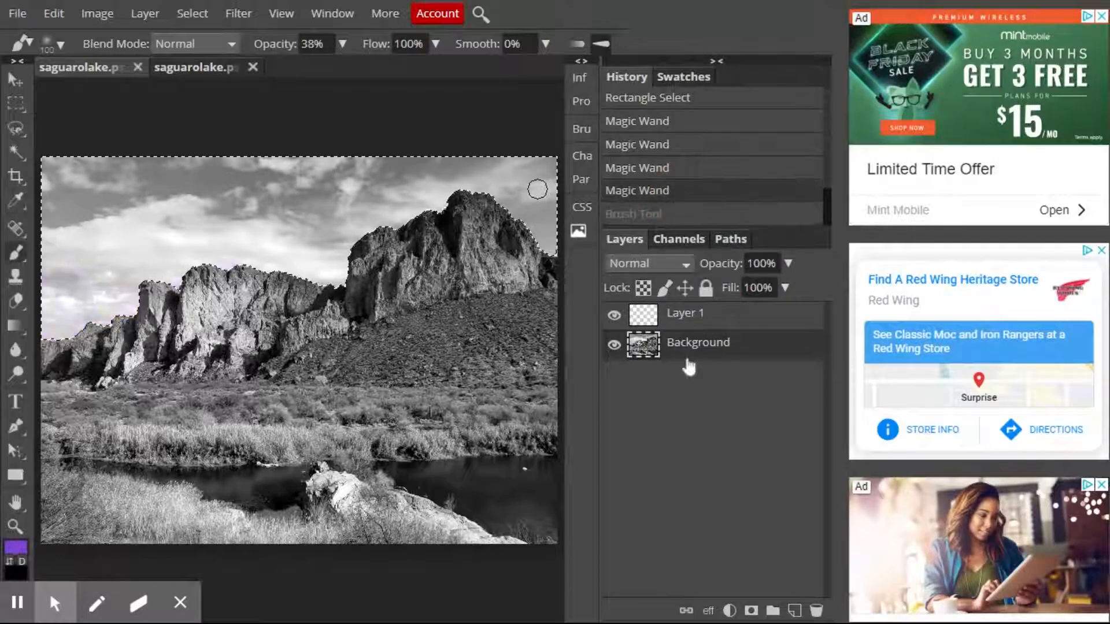
# Paint purple over the lower sky and along the ridge on Layer 1.
pyautogui.click(702, 324)
pyautogui.moveTo(72, 323)
pyautogui.mouseDown()
pyautogui.moveTo(171, 315)
pyautogui.moveTo(115, 304)
pyautogui.moveTo(126, 275)
pyautogui.moveTo(85, 273)
pyautogui.moveTo(78, 316)
pyautogui.moveTo(73, 294)
pyautogui.moveTo(60, 312)
pyautogui.moveTo(150, 293)
pyautogui.moveTo(138, 289)
pyautogui.moveTo(101, 322)
pyautogui.moveTo(152, 316)
pyautogui.moveTo(94, 305)
pyautogui.moveTo(213, 264)
pyautogui.moveTo(341, 275)
pyautogui.moveTo(321, 275)
pyautogui.moveTo(367, 260)
pyautogui.moveTo(324, 262)
pyautogui.moveTo(317, 274)
pyautogui.moveTo(404, 242)
pyautogui.moveTo(547, 238)
pyautogui.moveTo(528, 222)
pyautogui.moveTo(556, 232)
pyautogui.moveTo(541, 219)
pyautogui.moveTo(557, 210)
pyautogui.moveTo(352, 246)
pyautogui.moveTo(303, 274)
pyautogui.moveTo(195, 265)
pyautogui.moveTo(79, 319)
pyautogui.moveTo(59, 321)
pyautogui.moveTo(55, 292)
pyautogui.moveTo(72, 305)
pyautogui.moveTo(67, 336)
pyautogui.moveTo(57, 311)
pyautogui.moveTo(113, 327)
pyautogui.moveTo(149, 295)
pyautogui.moveTo(112, 310)
pyautogui.moveTo(68, 301)
pyautogui.moveTo(39, 269)
pyautogui.moveTo(42, 254)
pyautogui.moveTo(83, 272)
pyautogui.moveTo(162, 273)
pyautogui.moveTo(90, 272)
pyautogui.moveTo(83, 237)
pyautogui.moveTo(46, 229)
pyautogui.moveTo(85, 257)
pyautogui.moveTo(161, 263)
pyautogui.moveTo(100, 247)
pyautogui.moveTo(81, 226)
pyautogui.moveTo(122, 301)
pyautogui.moveTo(92, 323)
pyautogui.moveTo(59, 322)
pyautogui.mouseUp()
pyautogui.moveTo(62, 321)
pyautogui.mouseDown()
pyautogui.moveTo(130, 304)
pyautogui.moveTo(64, 318)
pyautogui.moveTo(104, 306)
pyautogui.mouseUp()
pyautogui.moveTo(332, 267)
pyautogui.mouseDown()
pyautogui.moveTo(311, 285)
pyautogui.moveTo(286, 254)
pyautogui.mouseUp()
pyautogui.moveTo(456, 190); pyautogui.dragTo(407, 203)
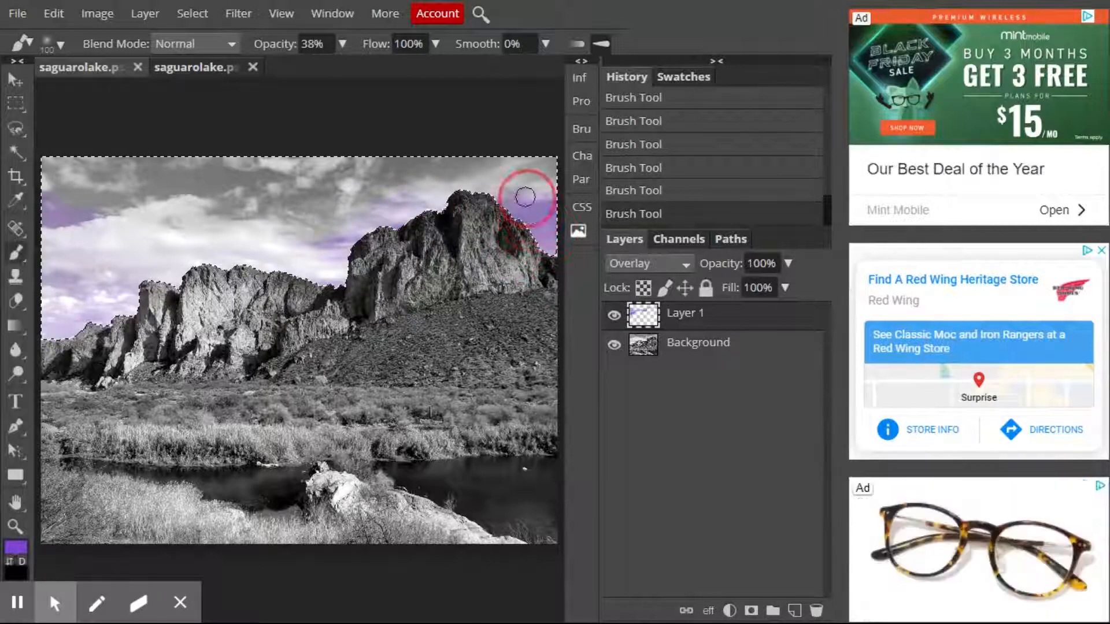
# Change the brush colour from purple to a bright turquoise.
pyautogui.click(16, 547)
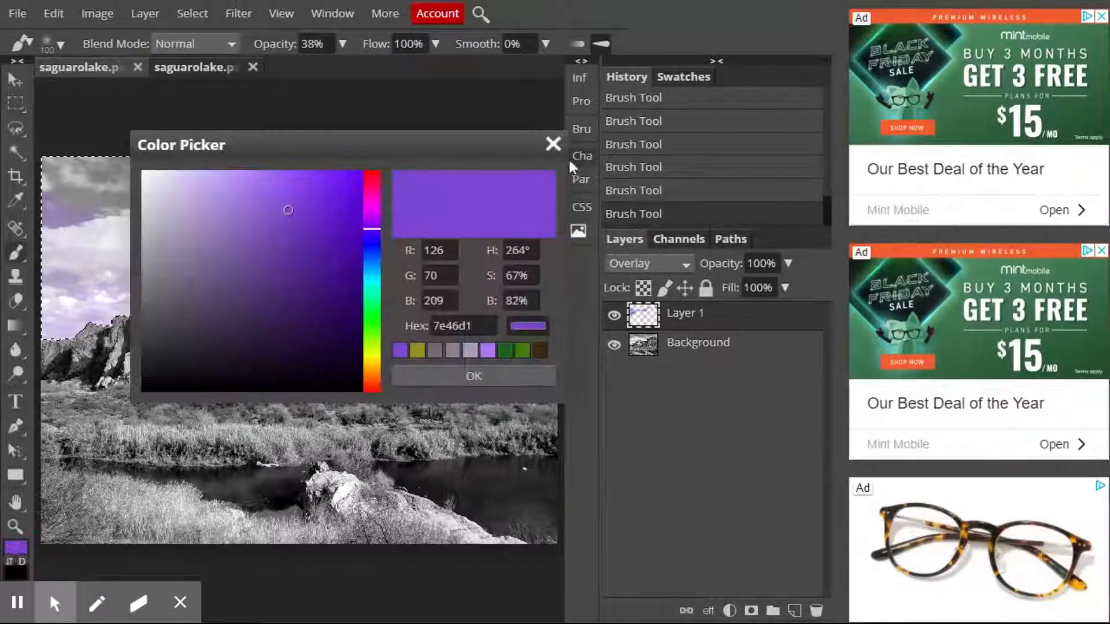
pyautogui.click(370, 308)
pyautogui.moveTo(369, 305)
pyautogui.mouseDown()
pyautogui.moveTo(370, 252)
pyautogui.moveTo(380, 288)
pyautogui.mouseUp()
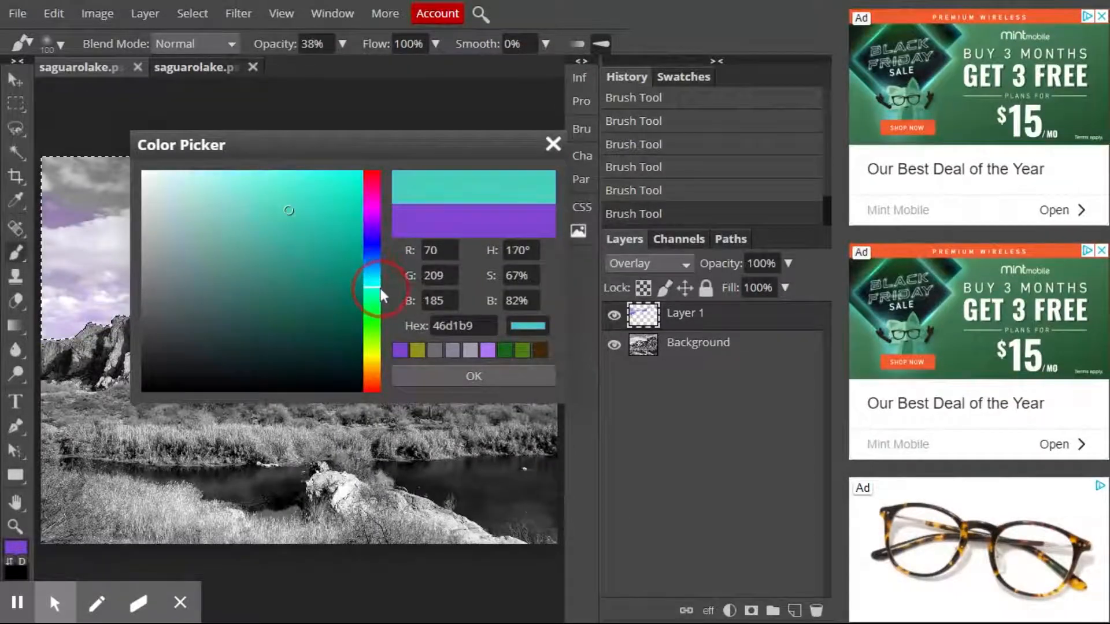
pyautogui.click(317, 200)
pyautogui.click(482, 370)
# Paint turquoise across the whole upper sky on Layer 1, enlarging the brush to 250 for the broad strokes.
pyautogui.moveTo(154, 203); pyautogui.dragTo(58, 174)
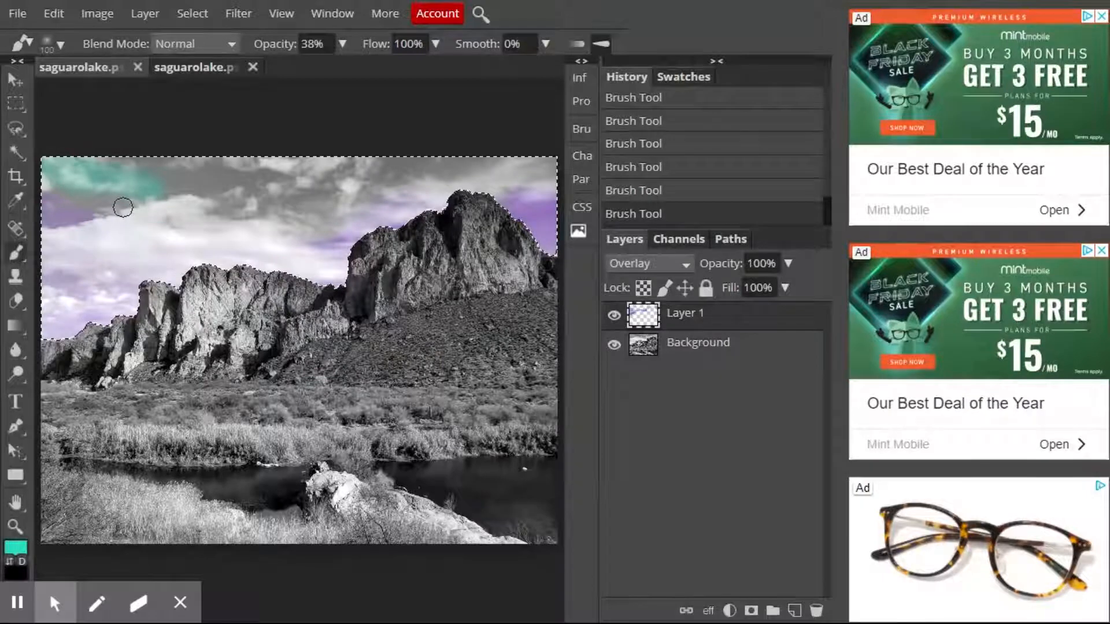
pyautogui.press(']')
pyautogui.press(']')
pyautogui.press(']')
pyautogui.press(']')
pyautogui.moveTo(183, 180)
pyautogui.mouseDown()
pyautogui.moveTo(46, 171)
pyautogui.moveTo(87, 183)
pyautogui.moveTo(52, 211)
pyautogui.moveTo(106, 211)
pyautogui.moveTo(233, 199)
pyautogui.moveTo(324, 166)
pyautogui.moveTo(237, 216)
pyautogui.moveTo(305, 213)
pyautogui.moveTo(275, 221)
pyautogui.moveTo(425, 155)
pyautogui.moveTo(400, 155)
pyautogui.moveTo(521, 167)
pyautogui.moveTo(478, 181)
pyautogui.moveTo(532, 180)
pyautogui.mouseUp()
pyautogui.moveTo(323, 190)
pyautogui.mouseDown()
pyautogui.moveTo(278, 212)
pyautogui.moveTo(305, 221)
pyautogui.moveTo(324, 219)
pyautogui.moveTo(74, 173)
pyautogui.moveTo(94, 191)
pyautogui.moveTo(54, 209)
pyautogui.moveTo(54, 226)
pyautogui.moveTo(65, 243)
pyautogui.moveTo(143, 238)
pyautogui.moveTo(371, 157)
pyautogui.moveTo(474, 154)
pyautogui.moveTo(491, 179)
pyautogui.moveTo(504, 155)
pyautogui.moveTo(301, 180)
pyautogui.moveTo(130, 156)
pyautogui.moveTo(189, 182)
pyautogui.moveTo(135, 195)
pyautogui.moveTo(63, 177)
pyautogui.moveTo(282, 181)
pyautogui.moveTo(253, 199)
pyautogui.moveTo(488, 153)
pyautogui.mouseUp()
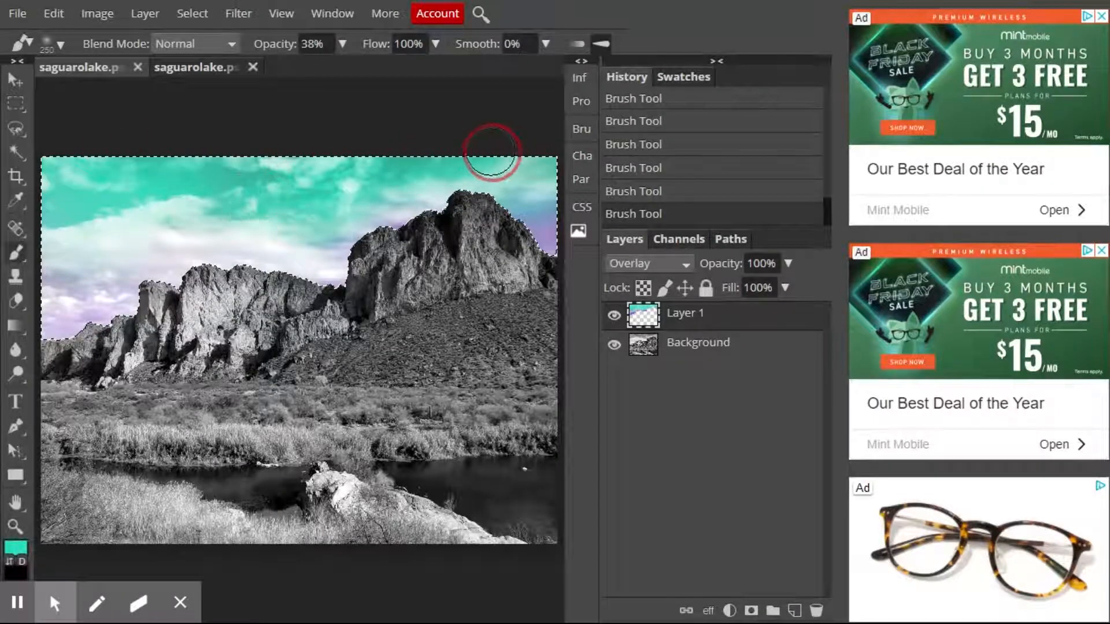
# Reuse the recent purple colour and paint more of it over the lower sky along the ridge on Layer 1.
pyautogui.click(16, 547)
pyautogui.click(417, 350)
pyautogui.click(427, 377)
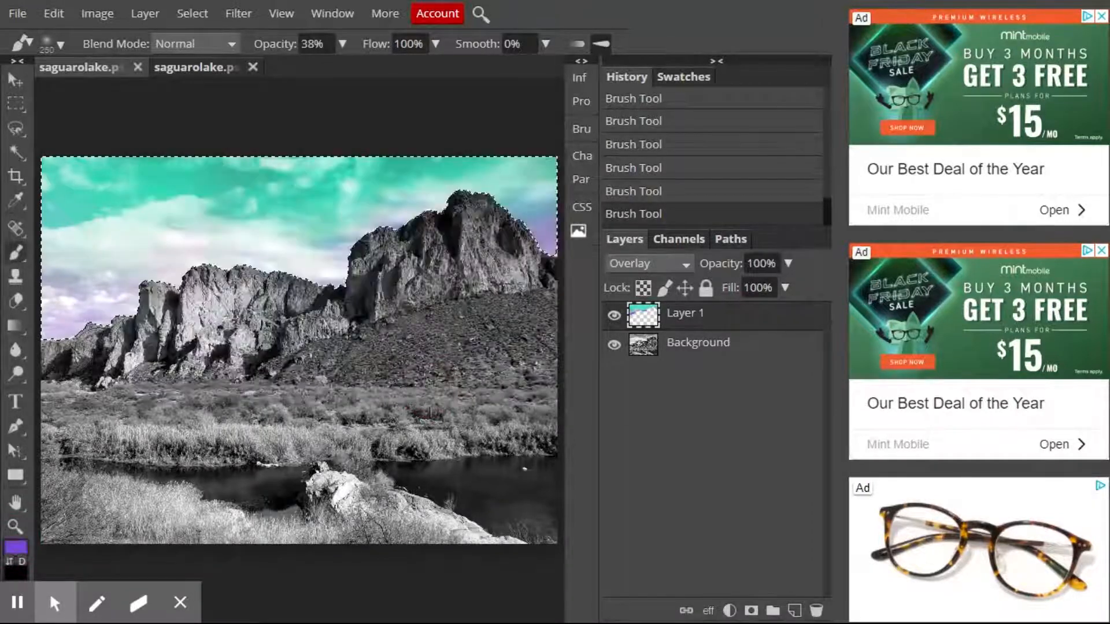
pyautogui.moveTo(58, 300)
pyautogui.mouseDown()
pyautogui.moveTo(104, 312)
pyautogui.moveTo(154, 307)
pyautogui.moveTo(68, 312)
pyautogui.moveTo(115, 279)
pyautogui.moveTo(105, 273)
pyautogui.moveTo(331, 275)
pyautogui.moveTo(408, 239)
pyautogui.moveTo(533, 230)
pyautogui.moveTo(500, 252)
pyautogui.moveTo(298, 256)
pyautogui.moveTo(281, 247)
pyautogui.moveTo(297, 236)
pyautogui.moveTo(313, 255)
pyautogui.moveTo(170, 292)
pyautogui.moveTo(176, 273)
pyautogui.moveTo(122, 273)
pyautogui.moveTo(17, 321)
pyautogui.moveTo(89, 297)
pyautogui.mouseUp()
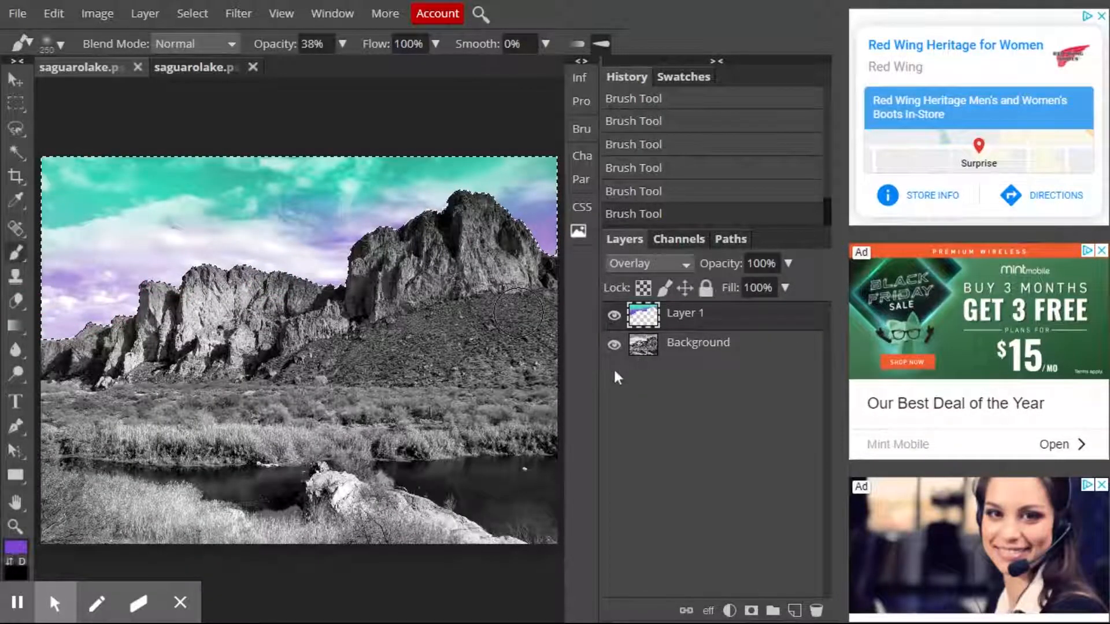
# Preview Layer 1 in the Normal blend mode and return it to Overlay.
pyautogui.click(635, 288)
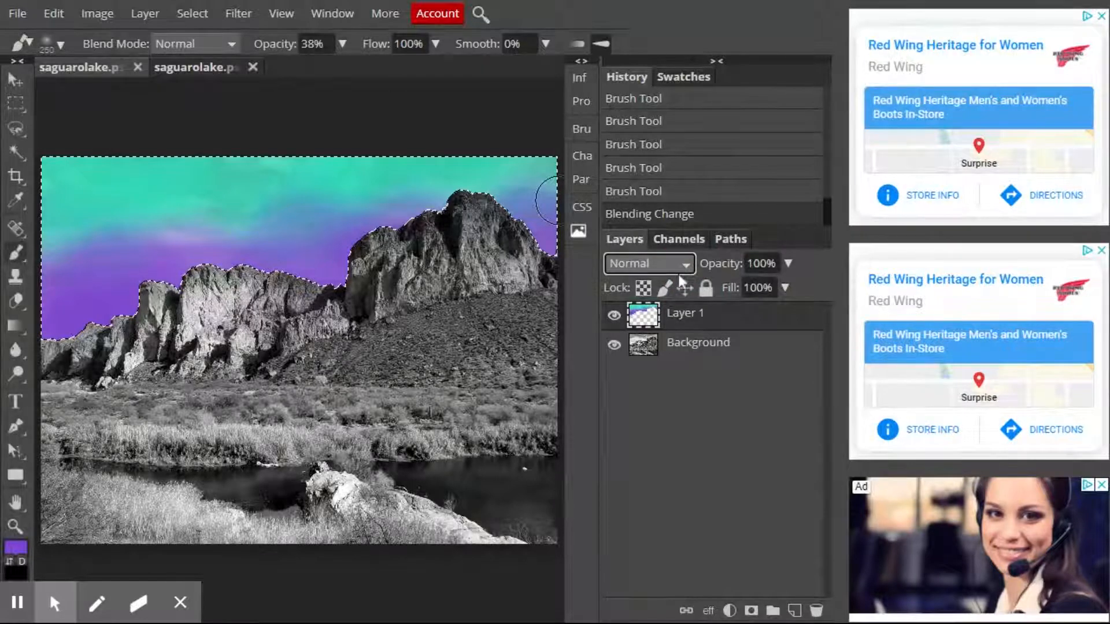
pyautogui.click(665, 526)
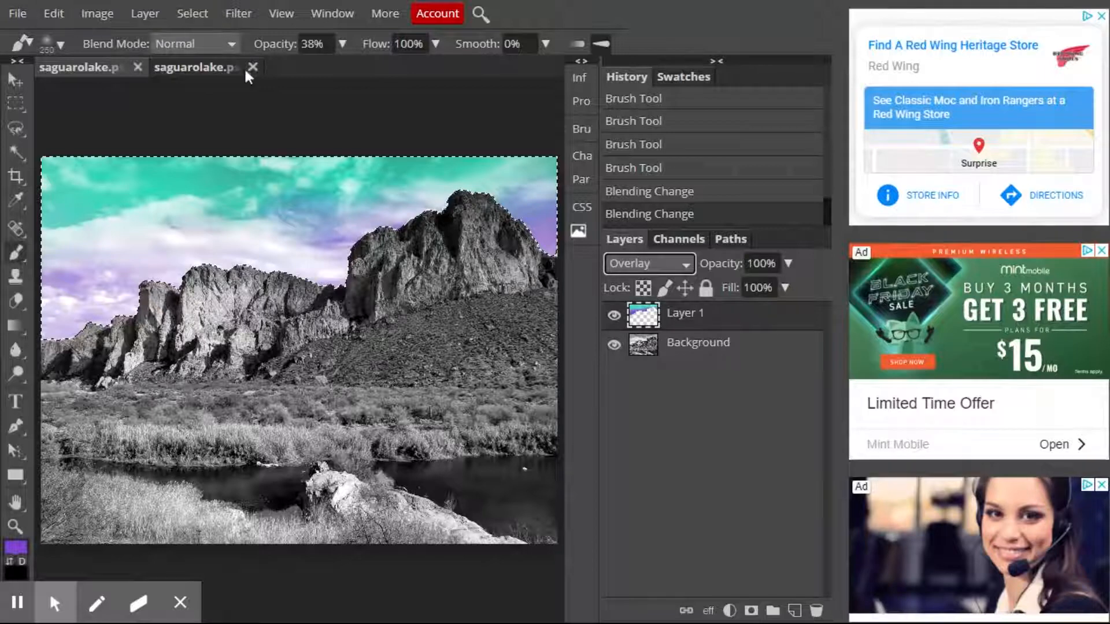
# Compare the current sky colouring with the fully coloured version of the photo in the other open saguarolake document.
pyautogui.click(210, 69)
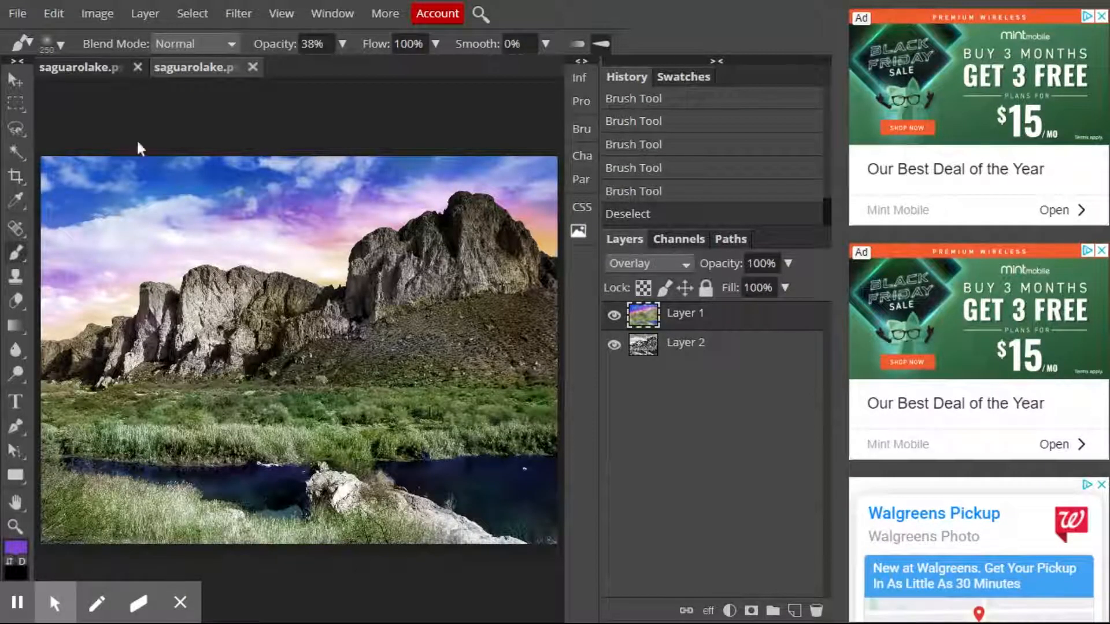
pyautogui.click(93, 68)
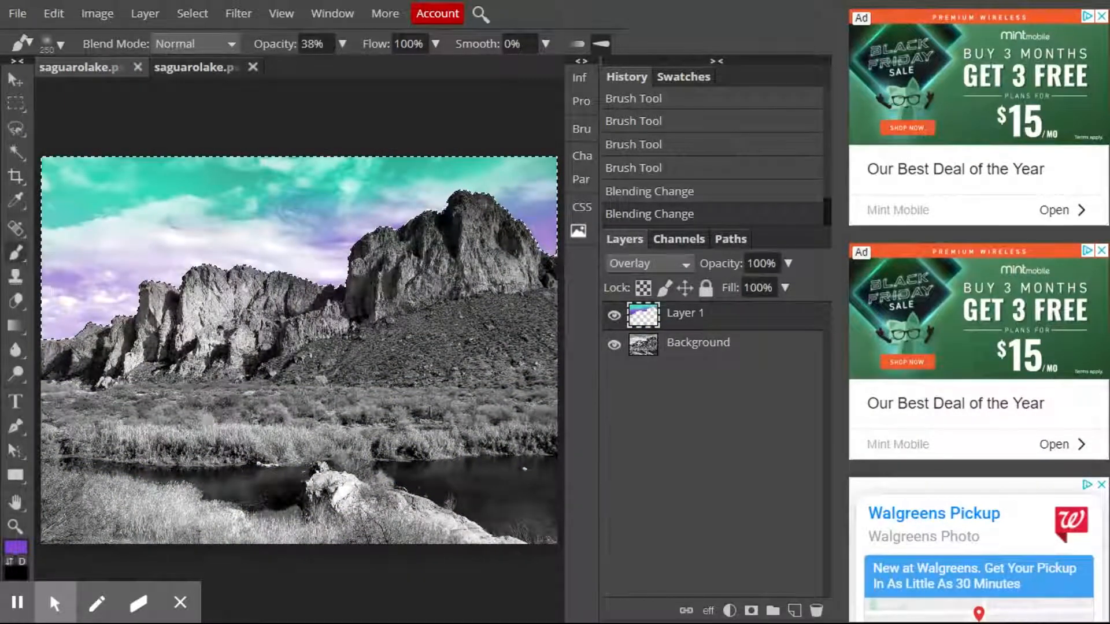
pyautogui.click(207, 66)
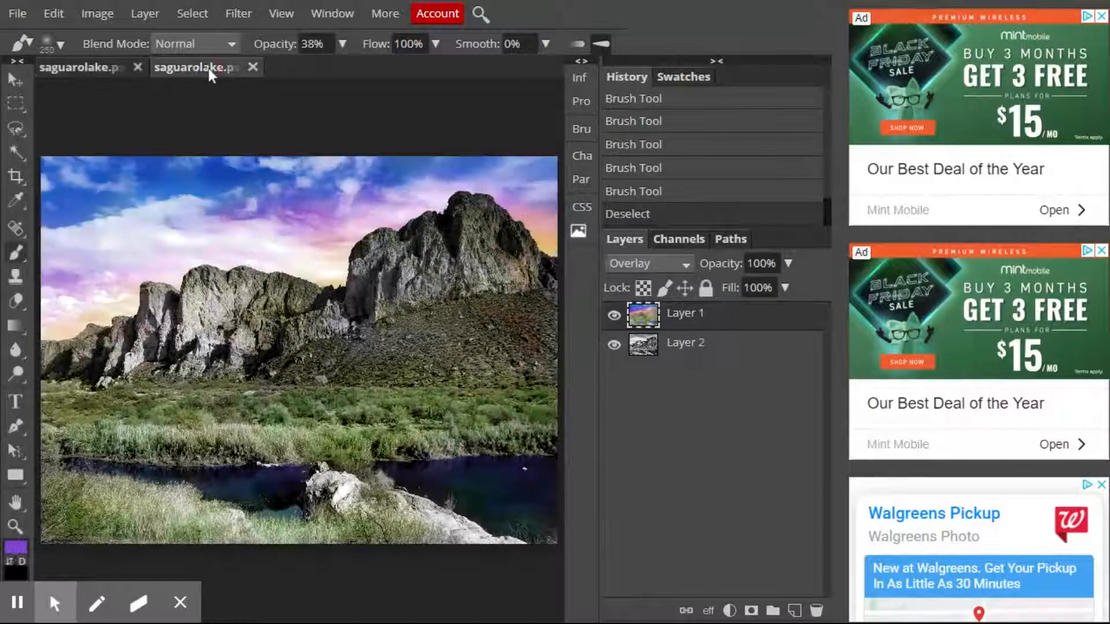
pyautogui.click(94, 66)
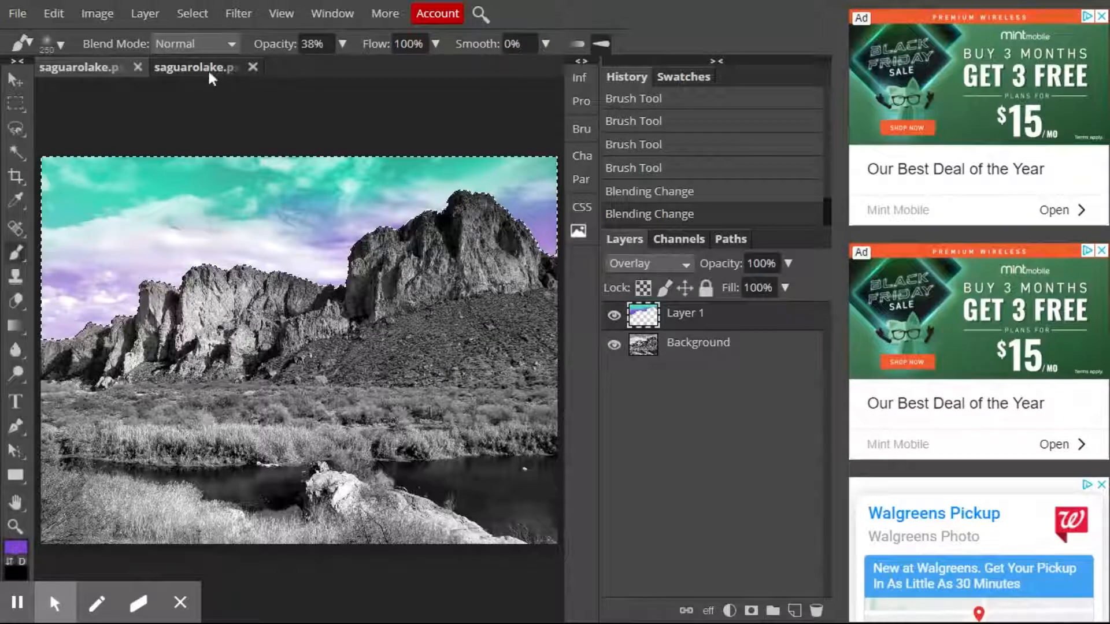
pyautogui.click(105, 67)
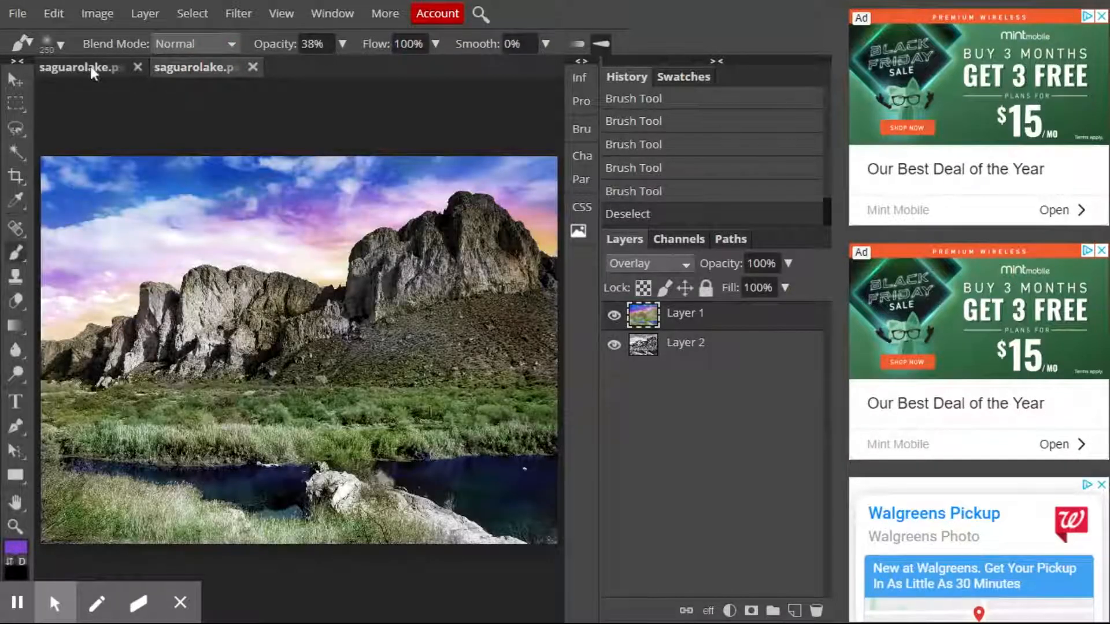
pyautogui.click(92, 70)
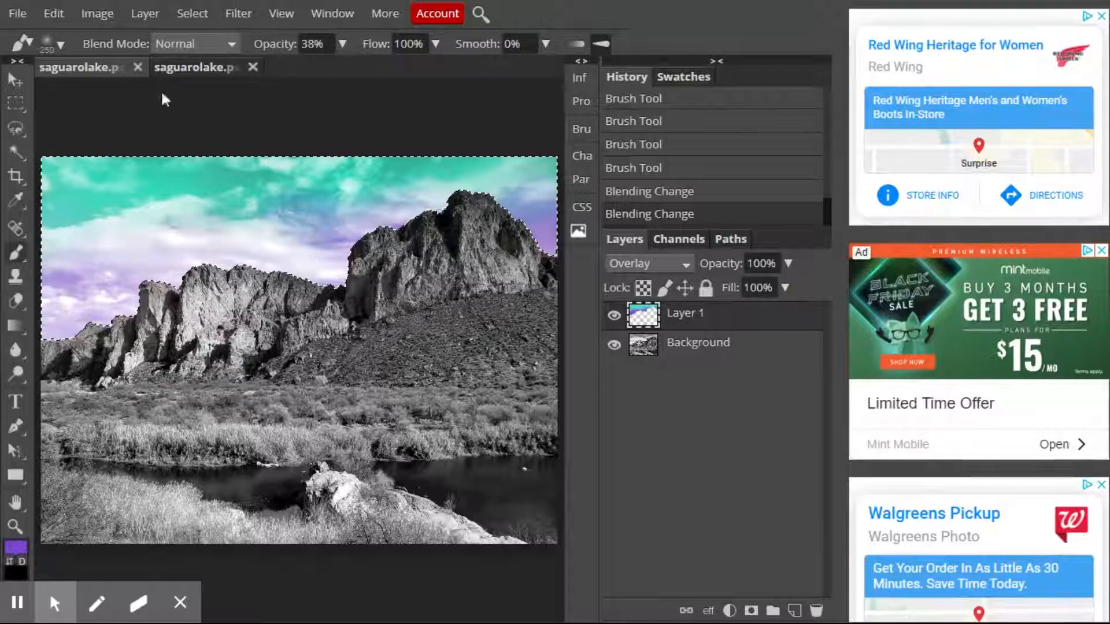
pyautogui.click(199, 70)
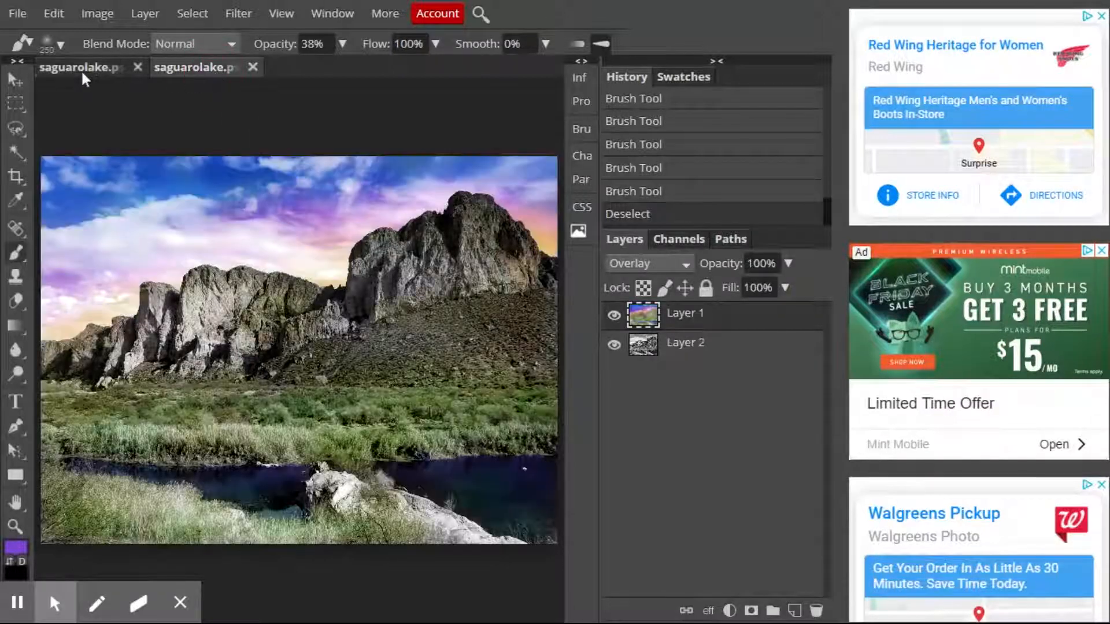